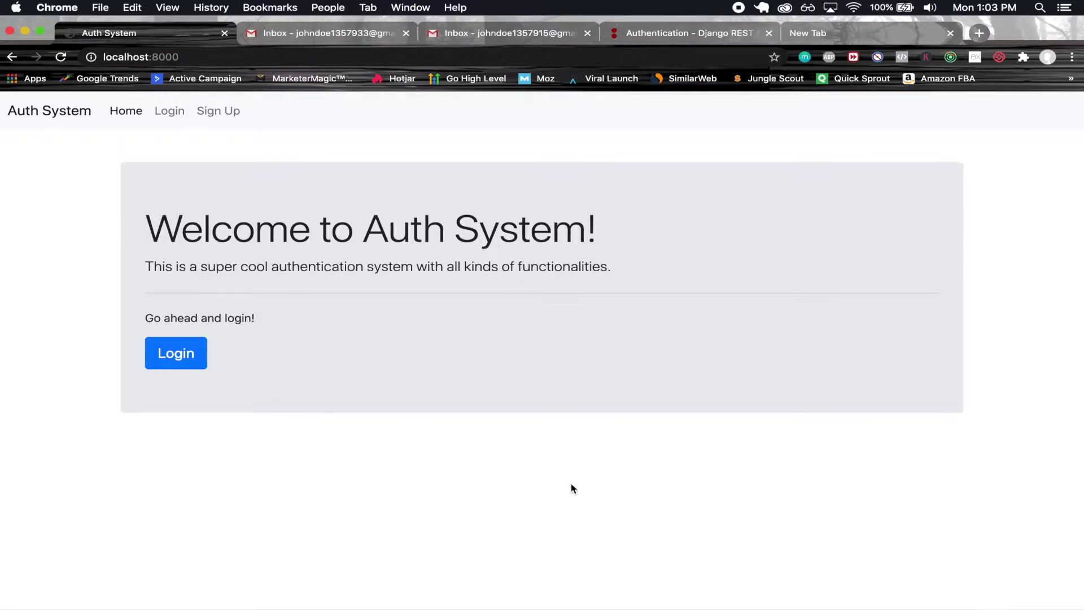
# - Read the Django REST framework authentication docs, highlighting Djoser's registration and token authentication passages
pyautogui.click(669, 37)
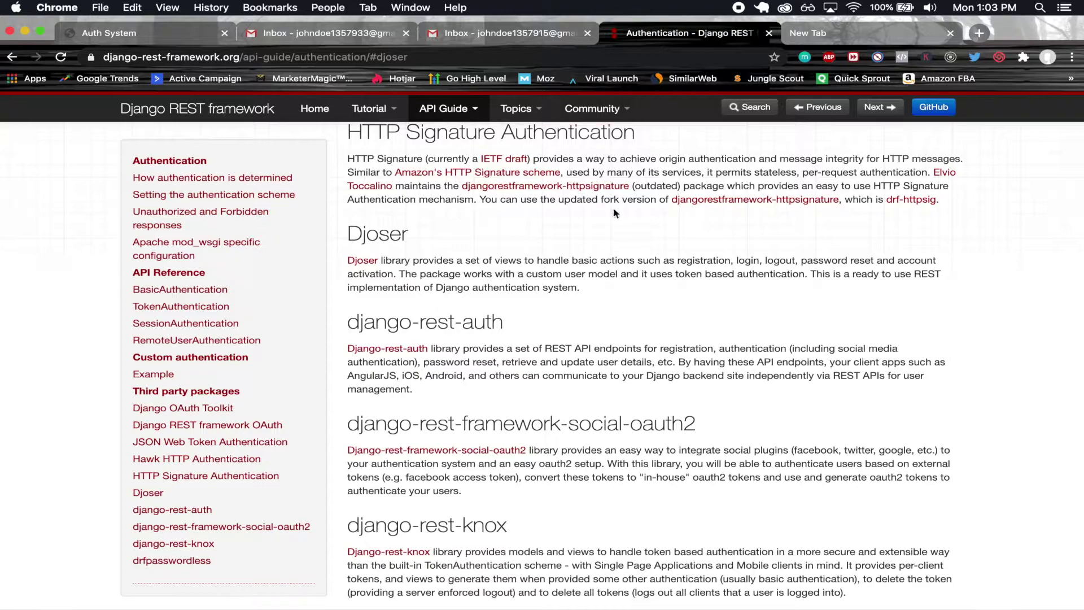
pyautogui.doubleClick(370, 235)
pyautogui.doubleClick(371, 235)
pyautogui.click(528, 227)
pyautogui.moveTo(492, 259); pyautogui.dragTo(680, 260)
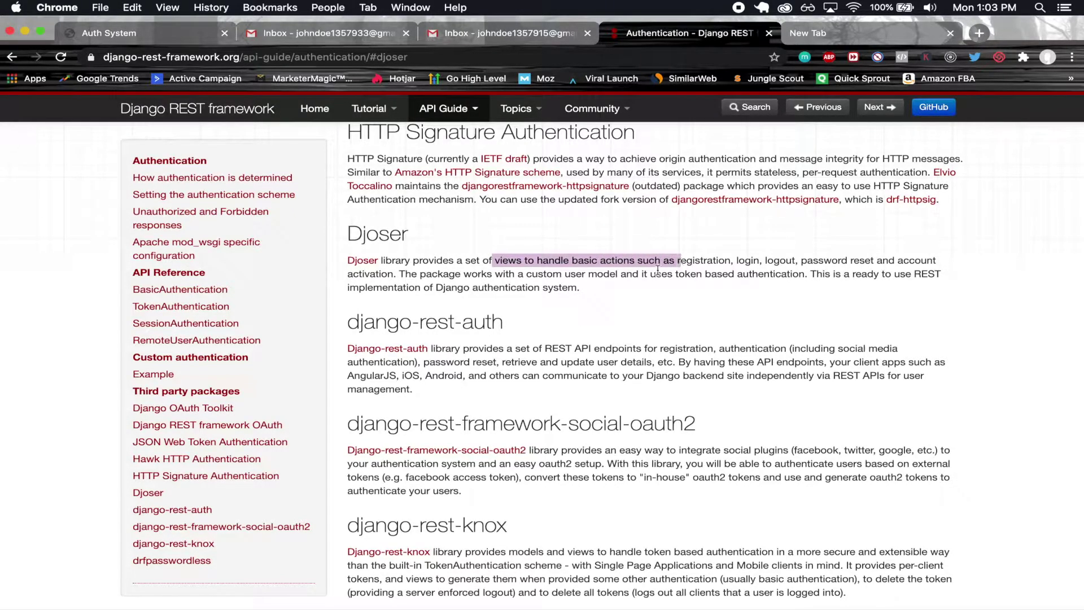
pyautogui.doubleClick(701, 260)
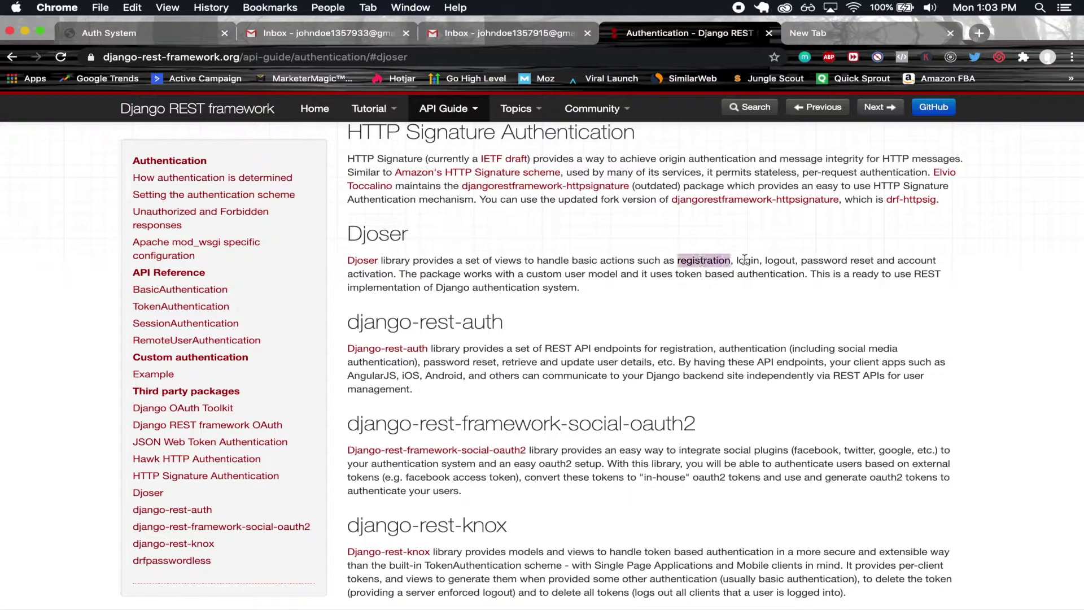
pyautogui.click(504, 247)
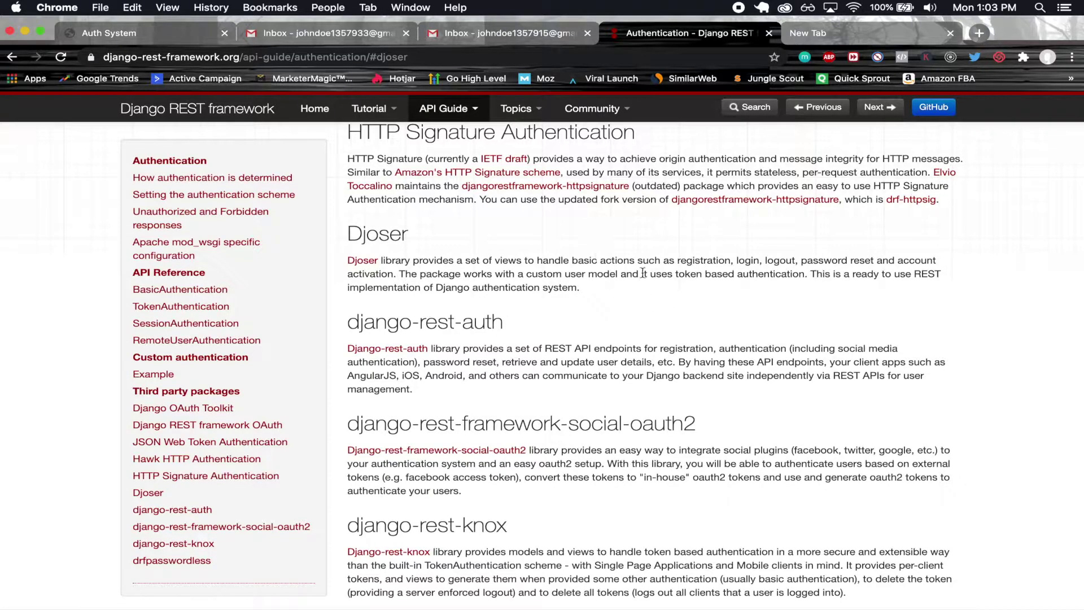
pyautogui.moveTo(675, 274); pyautogui.dragTo(806, 275)
pyautogui.click(581, 319)
# - Check both Gmail inboxes, then return to the Auth System site
pyautogui.press('super+1')
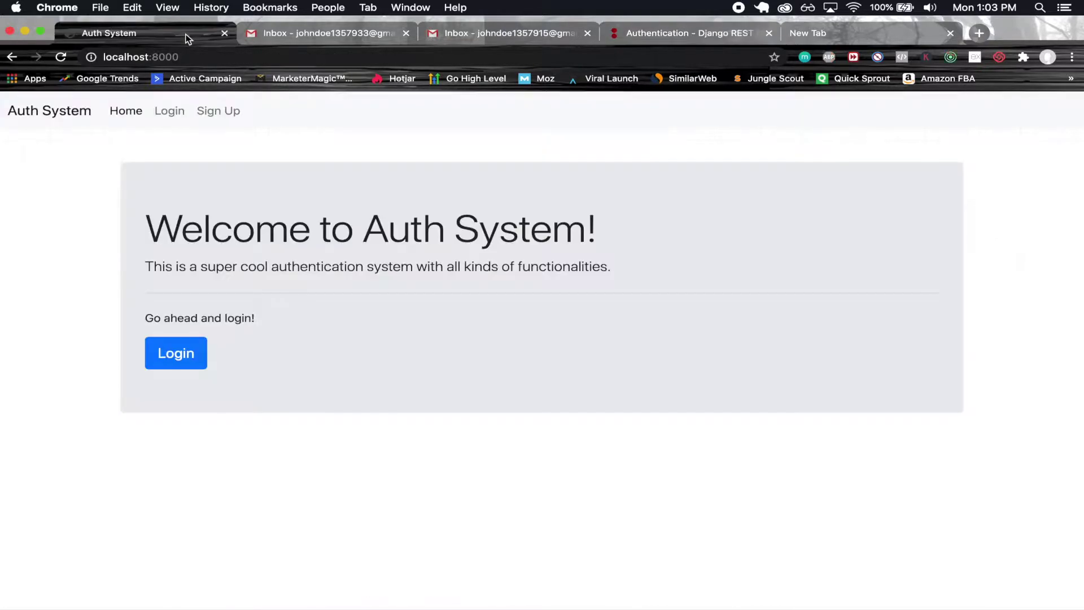
pyautogui.click(351, 38)
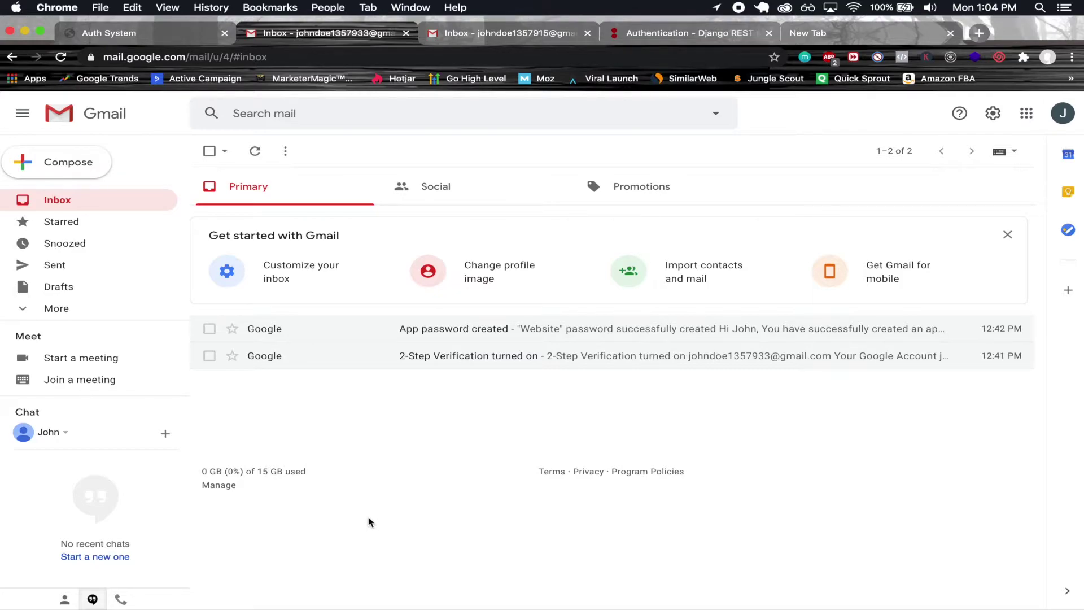
pyautogui.click(503, 35)
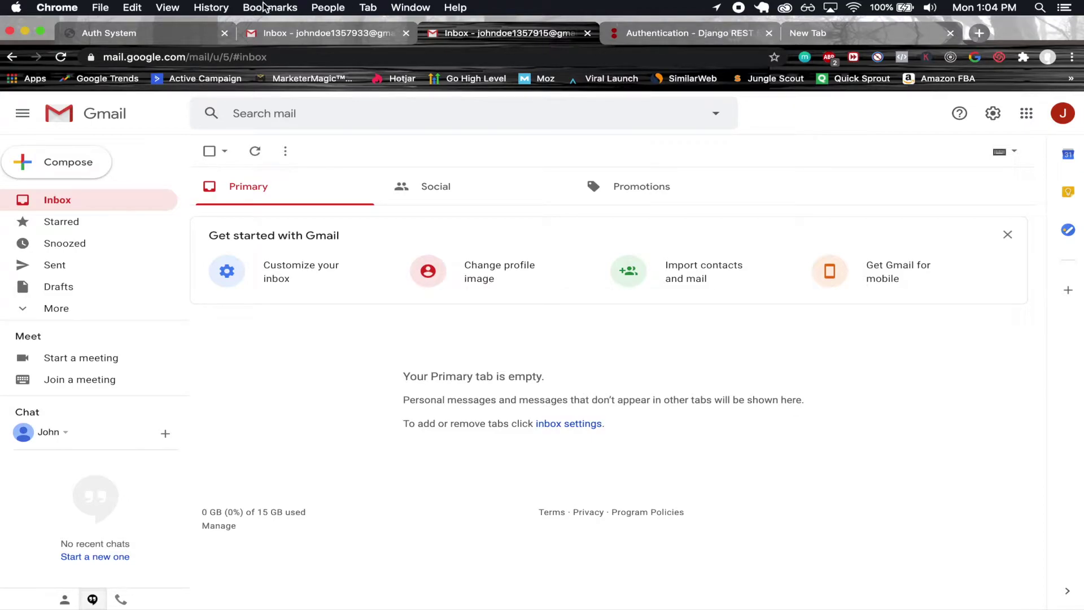
pyautogui.click(169, 31)
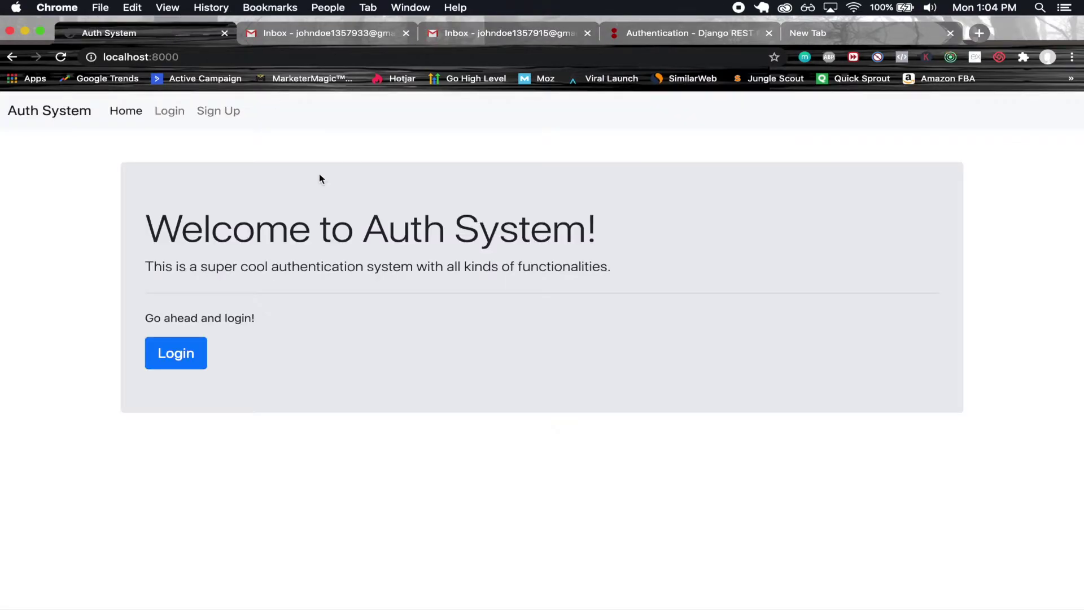
# - Start signing up, entering the account holder's name and Gmail address
pyautogui.click(210, 112)
pyautogui.click(274, 244)
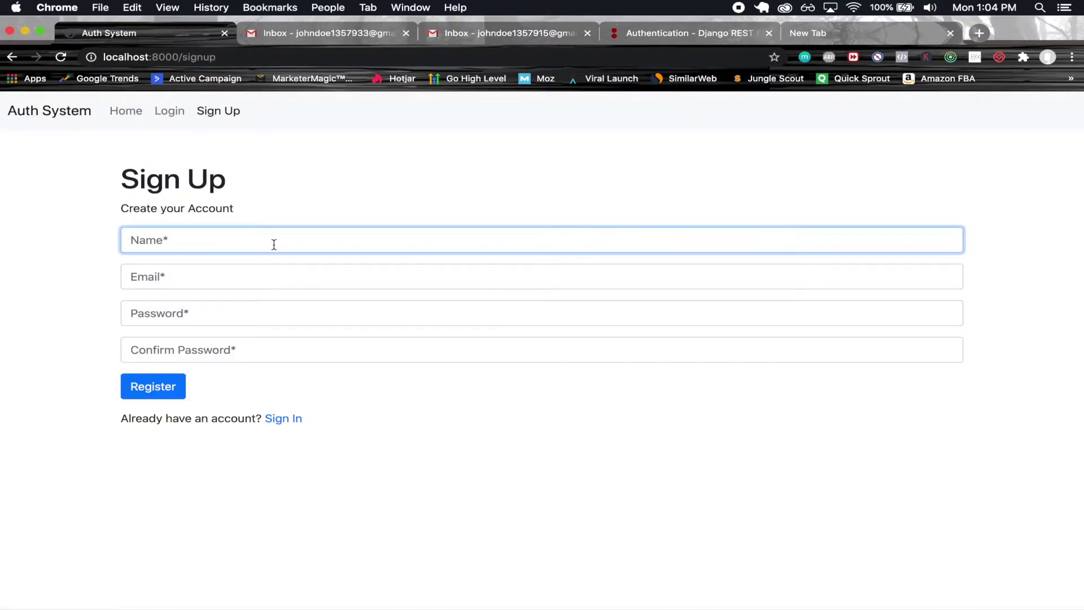
pyautogui.write('John Doe')
pyautogui.press('Tab')
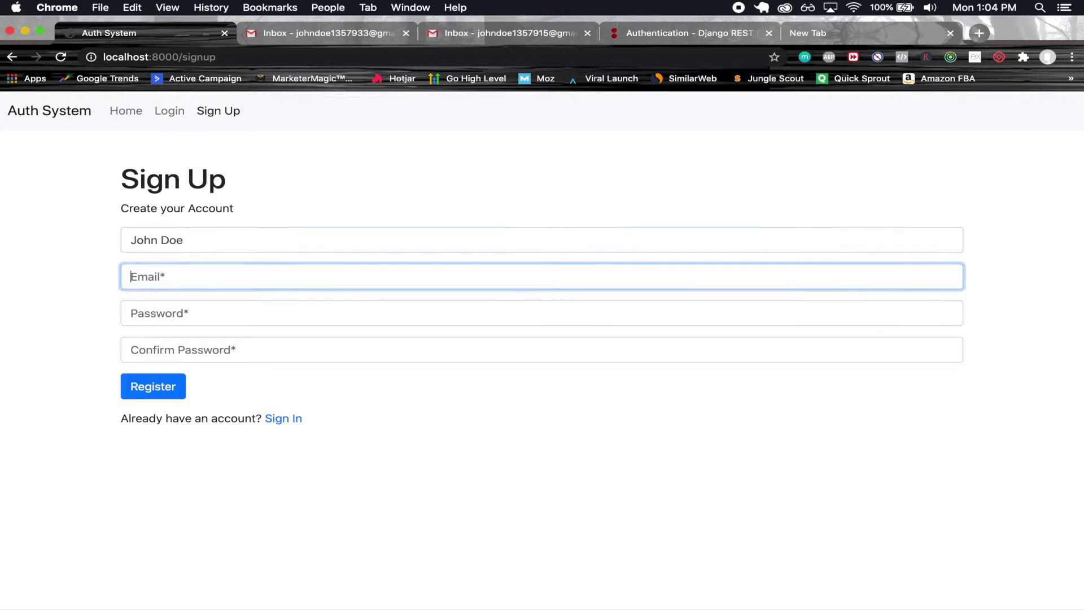
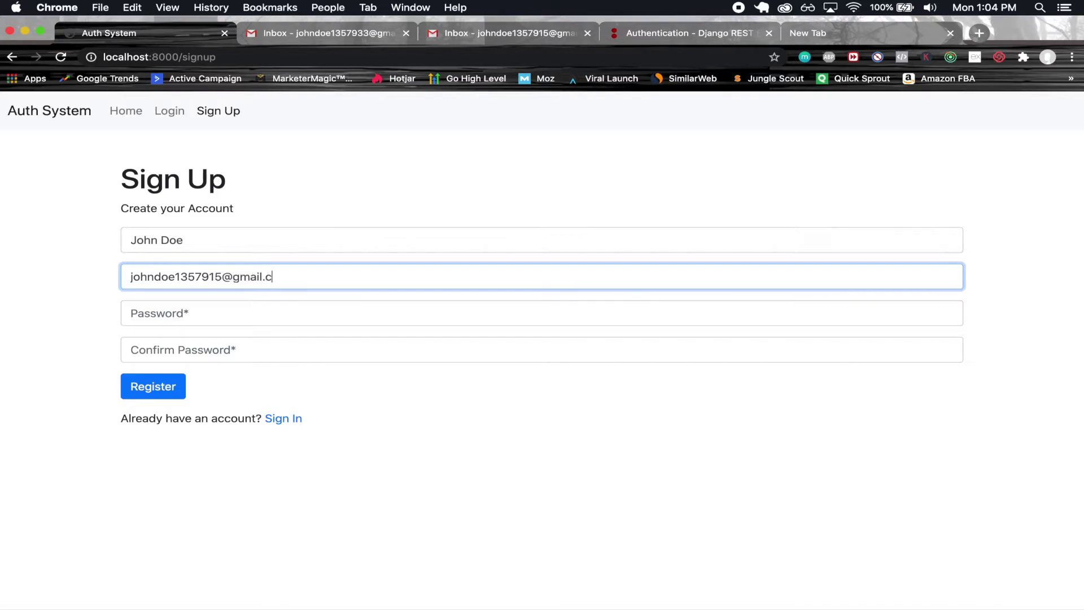
# - Copy the entered email, enter the same 13-character password twice, and submit the registration
pyautogui.tripleClick(321, 277)
pyautogui.press('super+c')
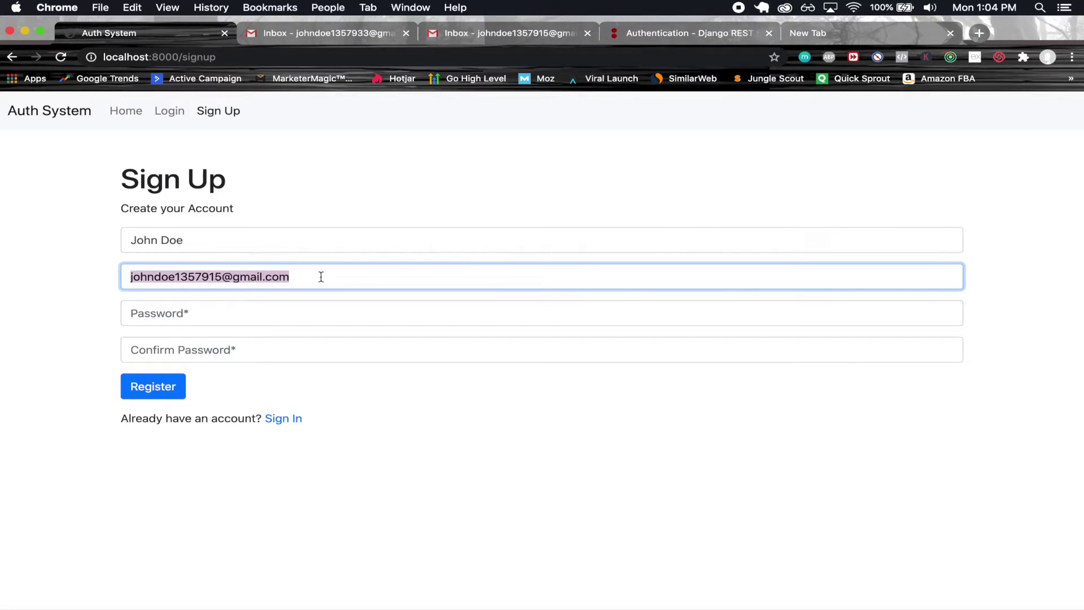
pyautogui.click(269, 317)
pyautogui.write('1234')
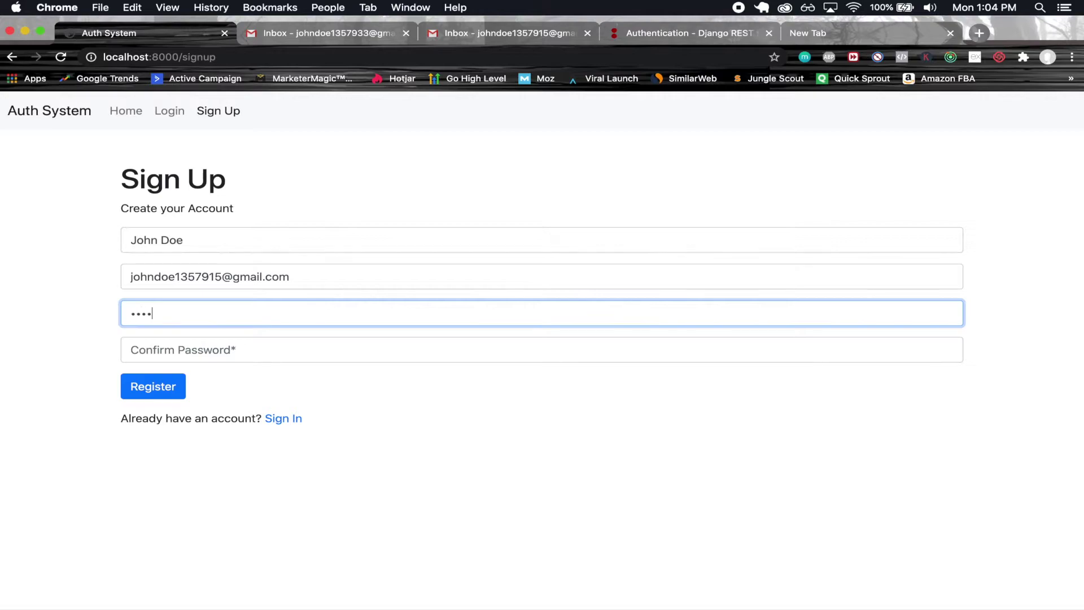
pyautogui.write('567890123')
pyautogui.press('Tab')
pyautogui.write('1')
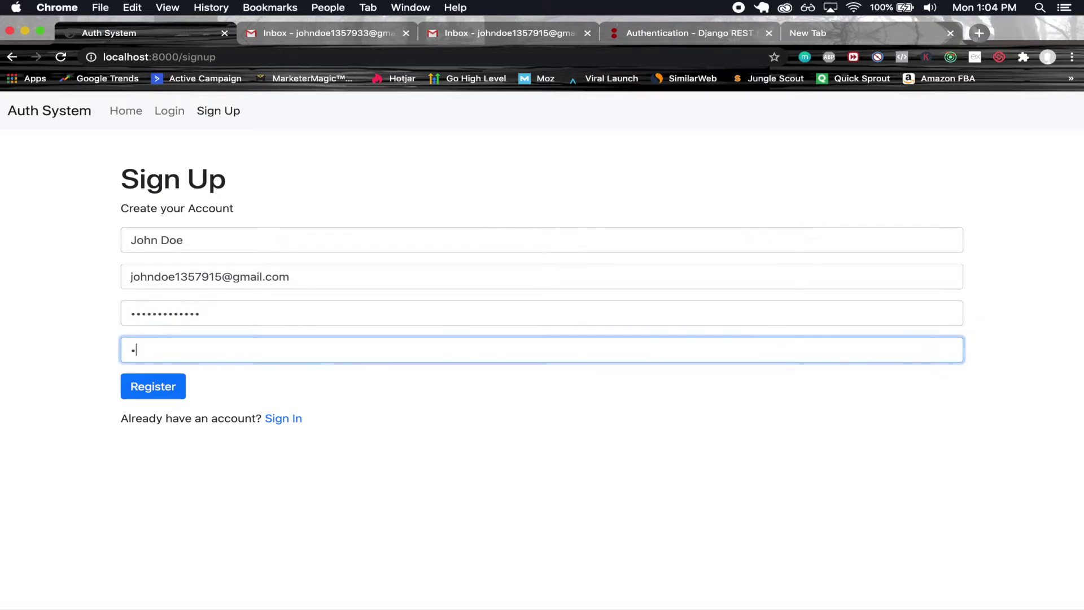
pyautogui.write('234567890123')
pyautogui.click(154, 386)
# - Try signing in with the pasted email and the new 13-character password, then highlight the Sign In heading
pyautogui.click(215, 240)
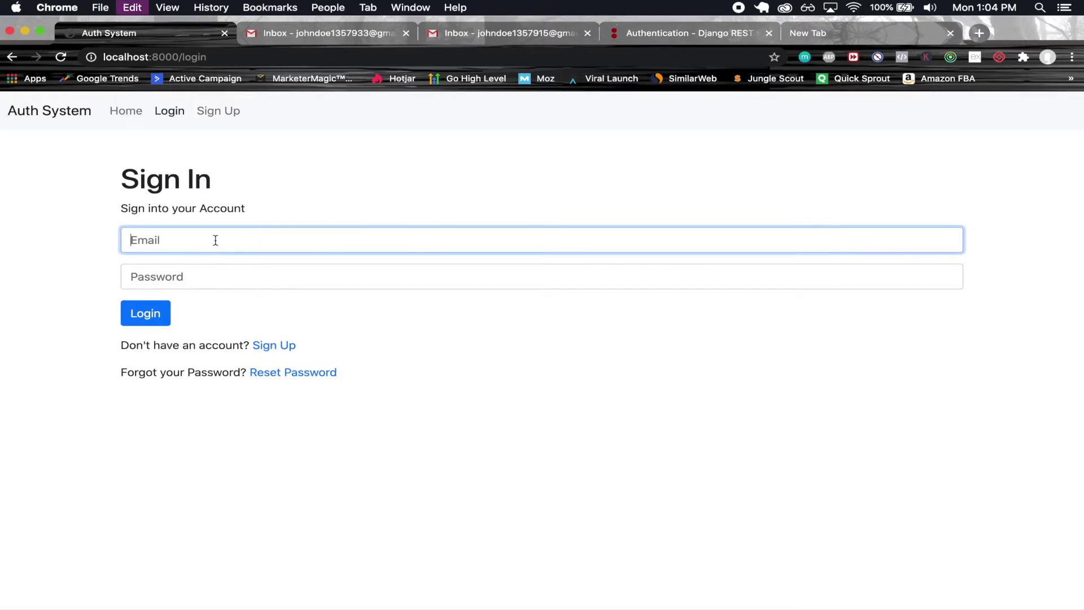
pyautogui.press('super+v')
pyautogui.click(205, 274)
pyautogui.write('12345678')
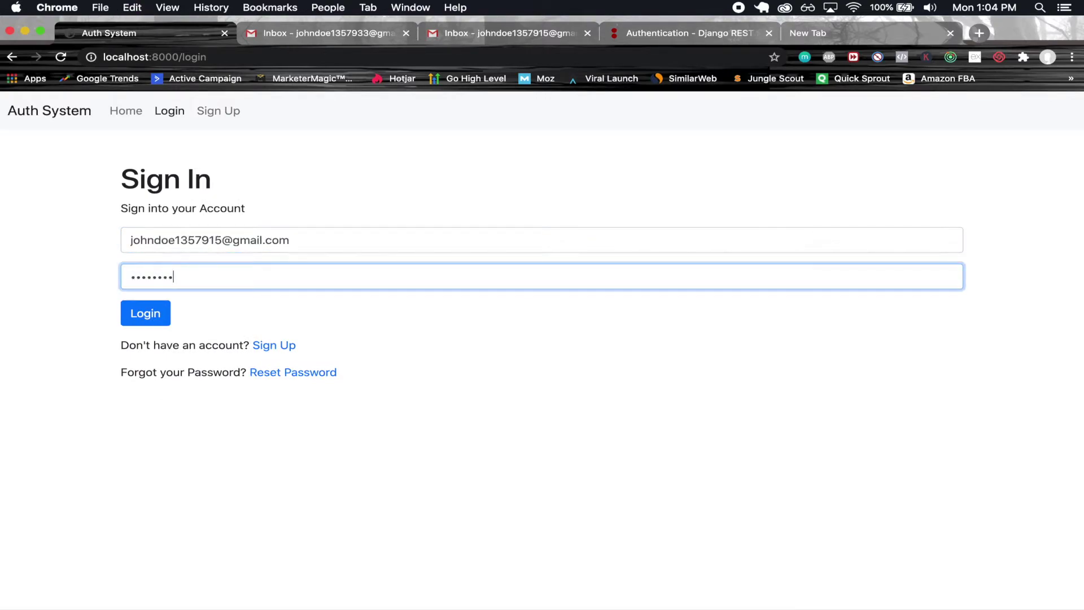
pyautogui.write('90123')
pyautogui.click(151, 318)
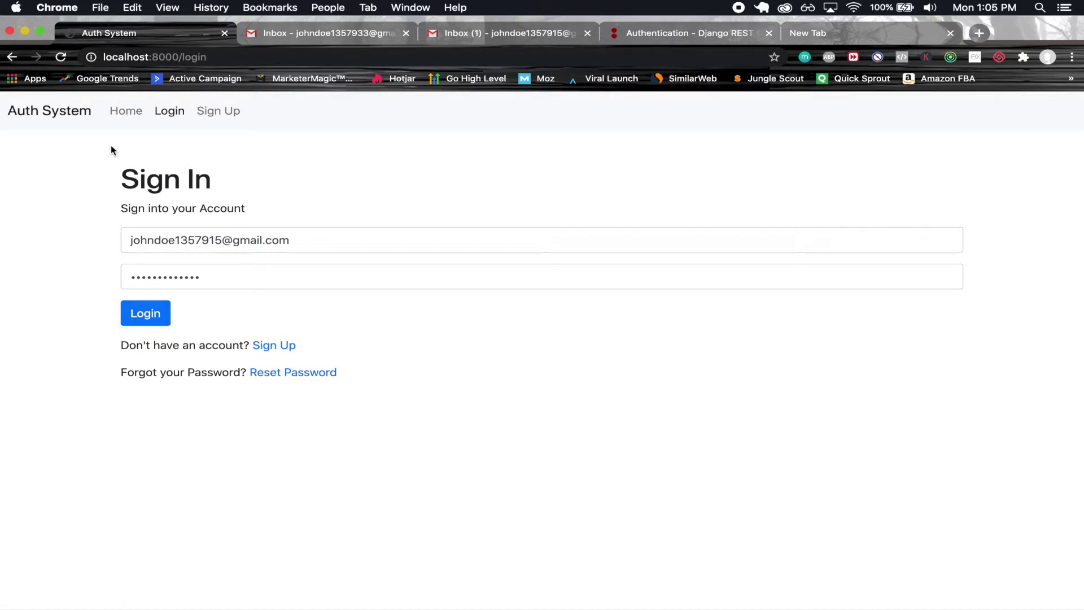
pyautogui.moveTo(112, 145); pyautogui.dragTo(249, 148)
pyautogui.click(221, 148)
# - Open the 'Account activation on localhost:8000' email in the second inbox, follow its link, and click Verify
pyautogui.click(521, 34)
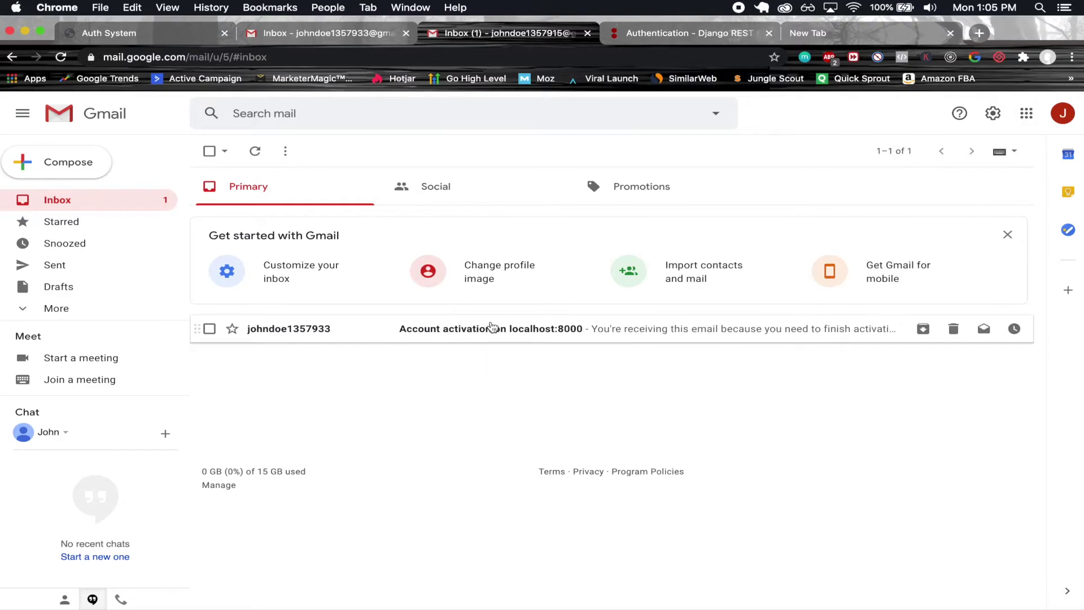
pyautogui.click(438, 339)
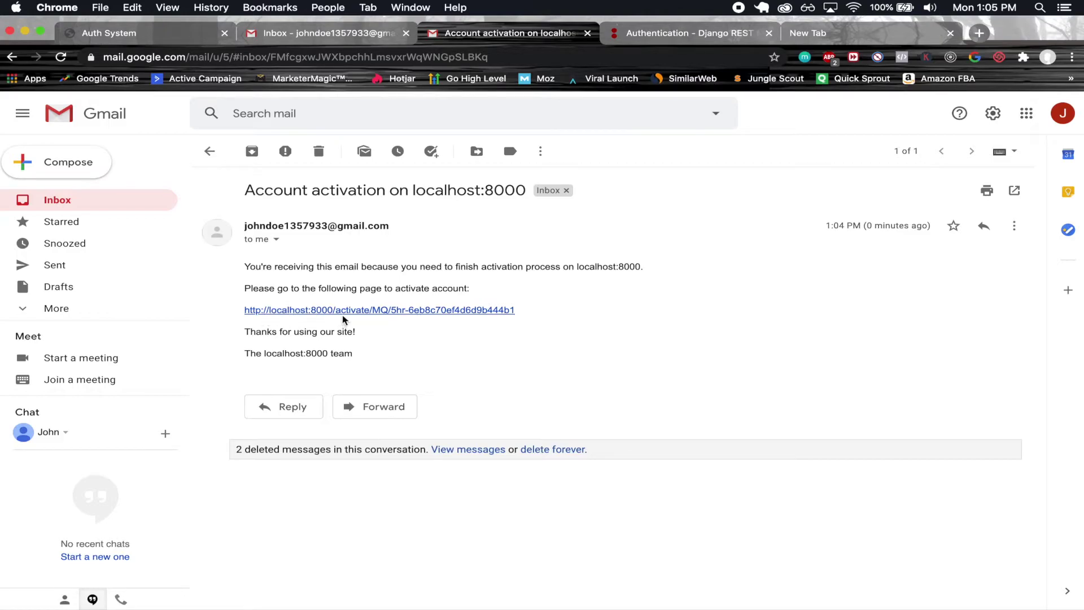
pyautogui.click(357, 311)
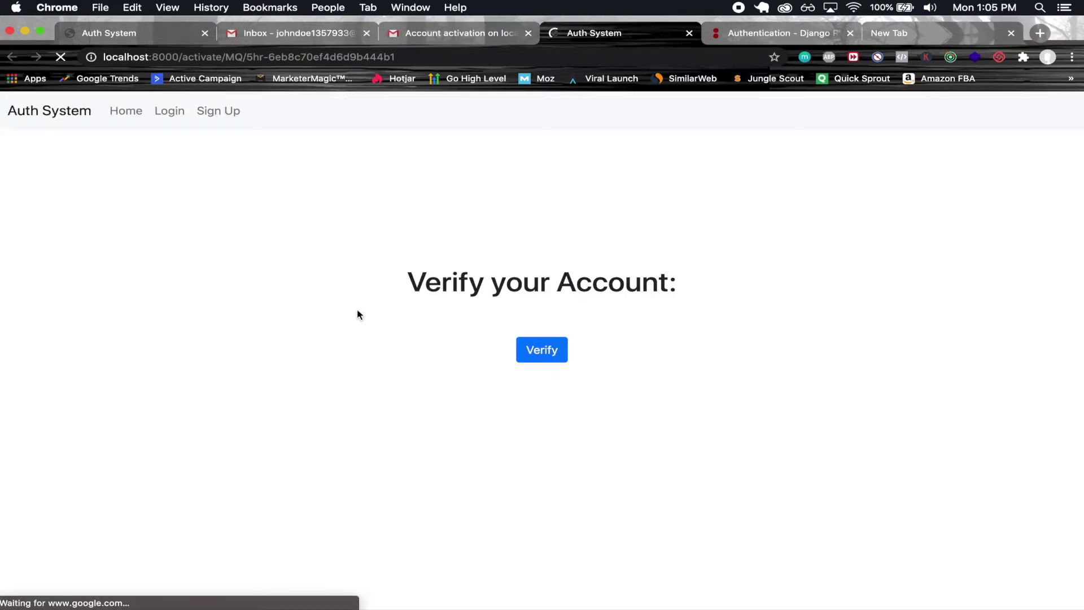
pyautogui.moveTo(413, 284); pyautogui.dragTo(687, 282)
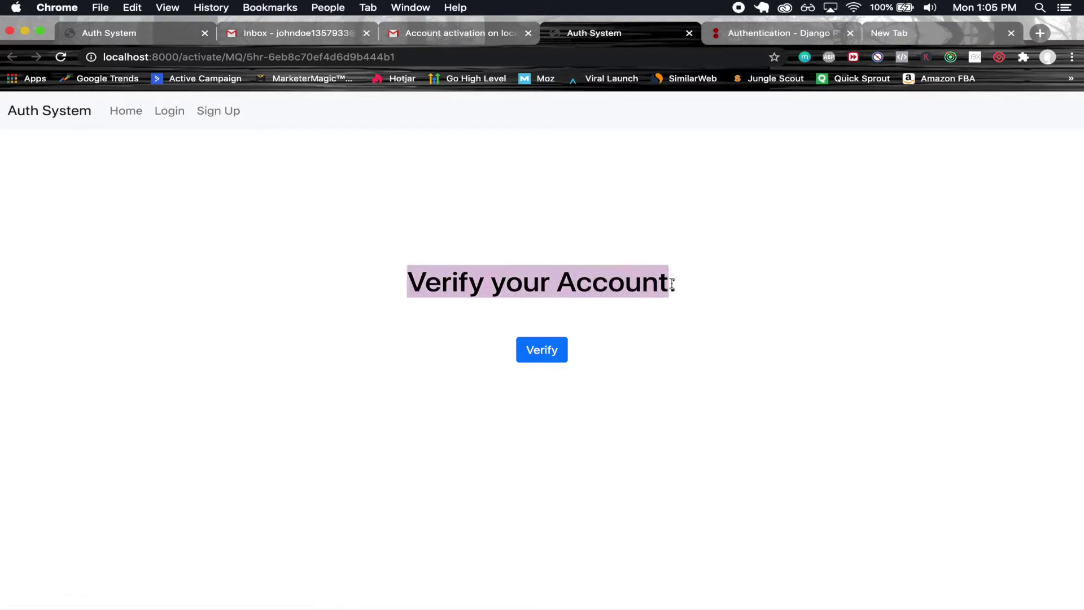
pyautogui.click(688, 282)
pyautogui.click(539, 356)
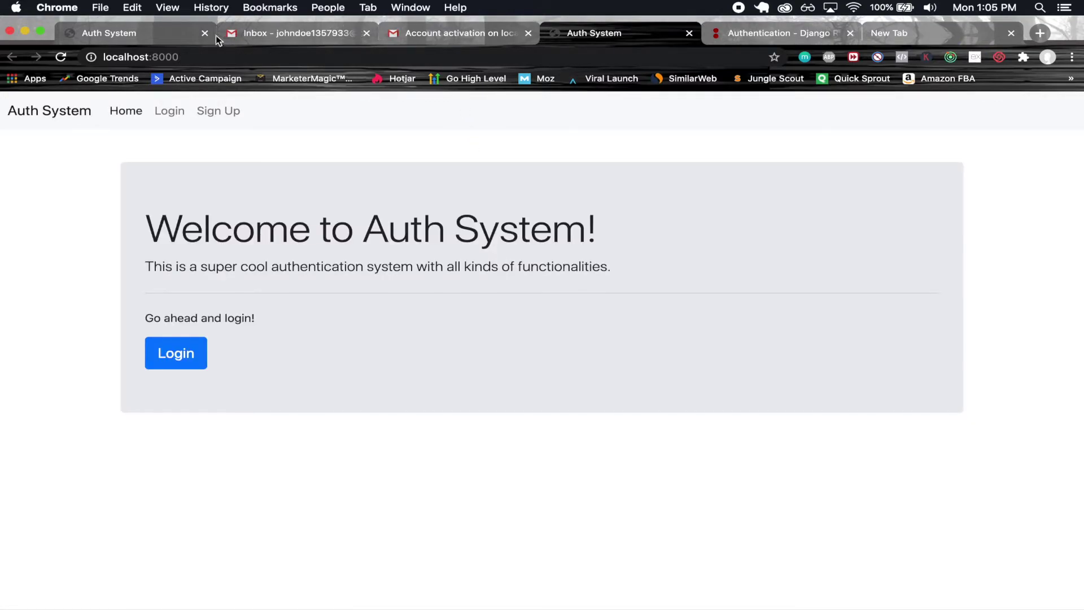
# - Close the old Auth System tab, move the active one first, and log in with the pasted email and password
pyautogui.click(206, 33)
pyautogui.moveTo(443, 39); pyautogui.dragTo(138, 26)
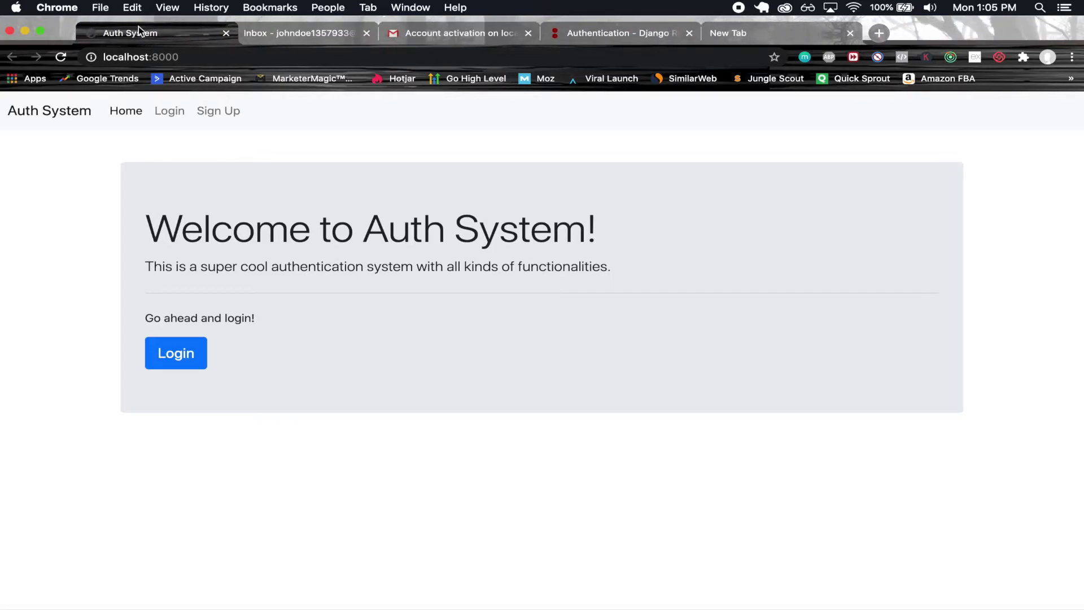
pyautogui.click(176, 353)
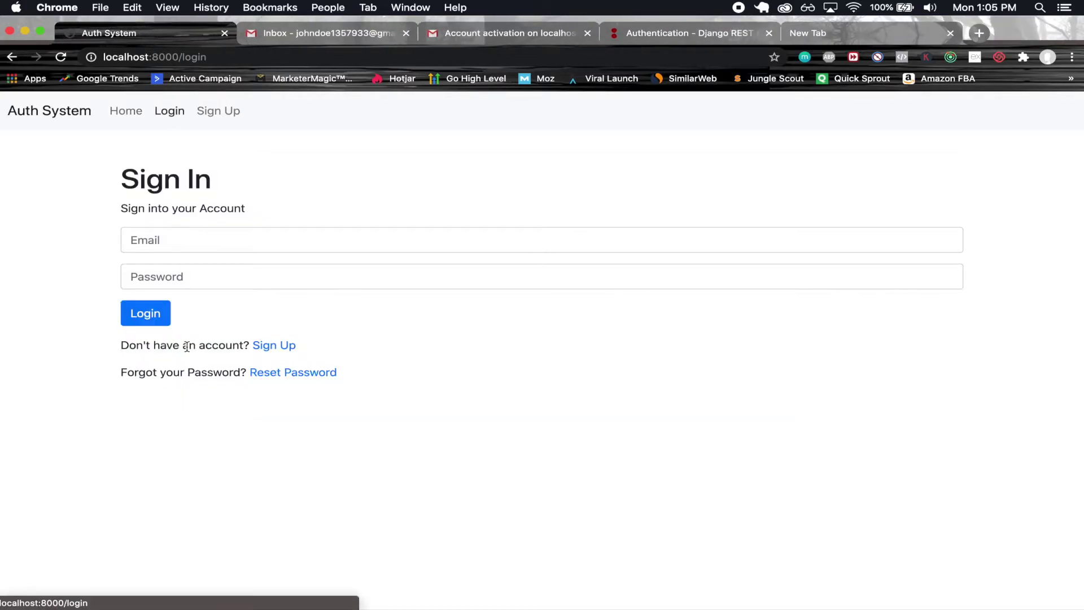
pyautogui.click(276, 238)
pyautogui.press('super+v')
pyautogui.click(250, 278)
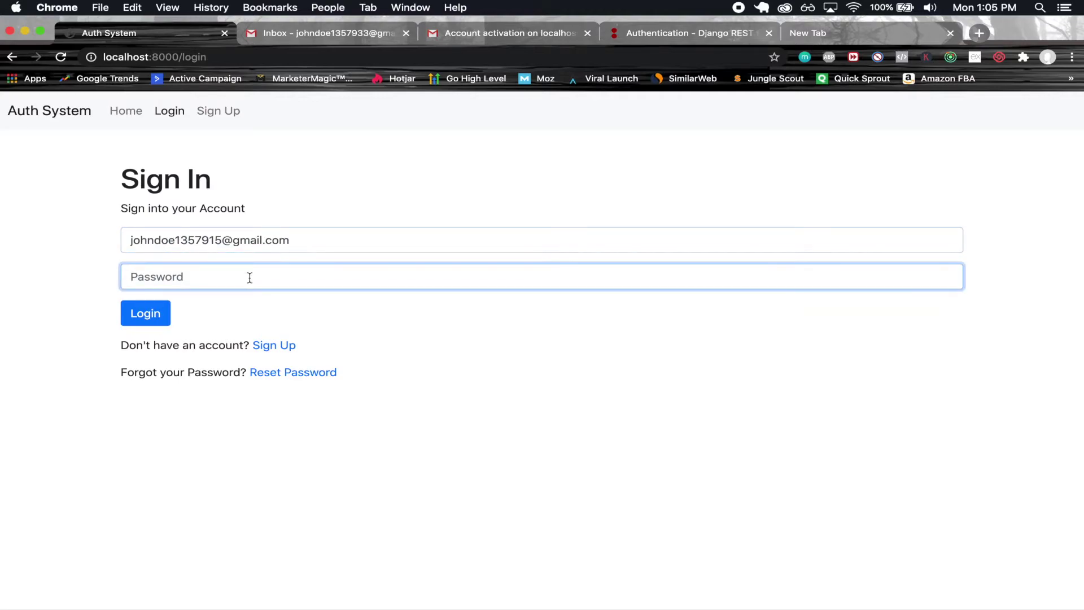
pyautogui.write('•••••••••••••')
pyautogui.click(148, 313)
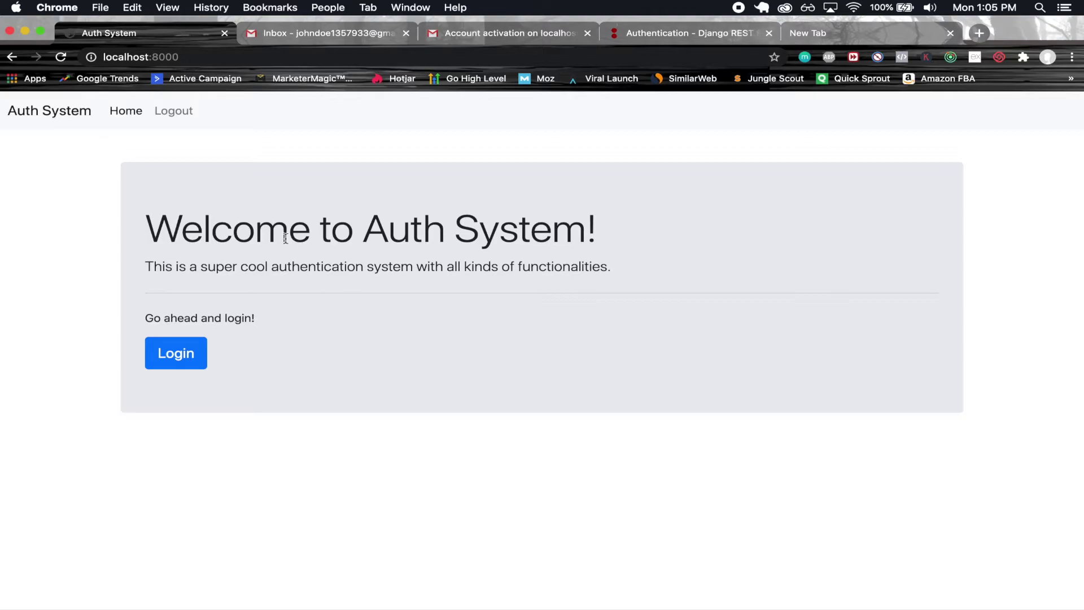
# - Log out, reopen the sign-in page with the account e-mail pasted, and locate the forgot-password line
pyautogui.click(172, 118)
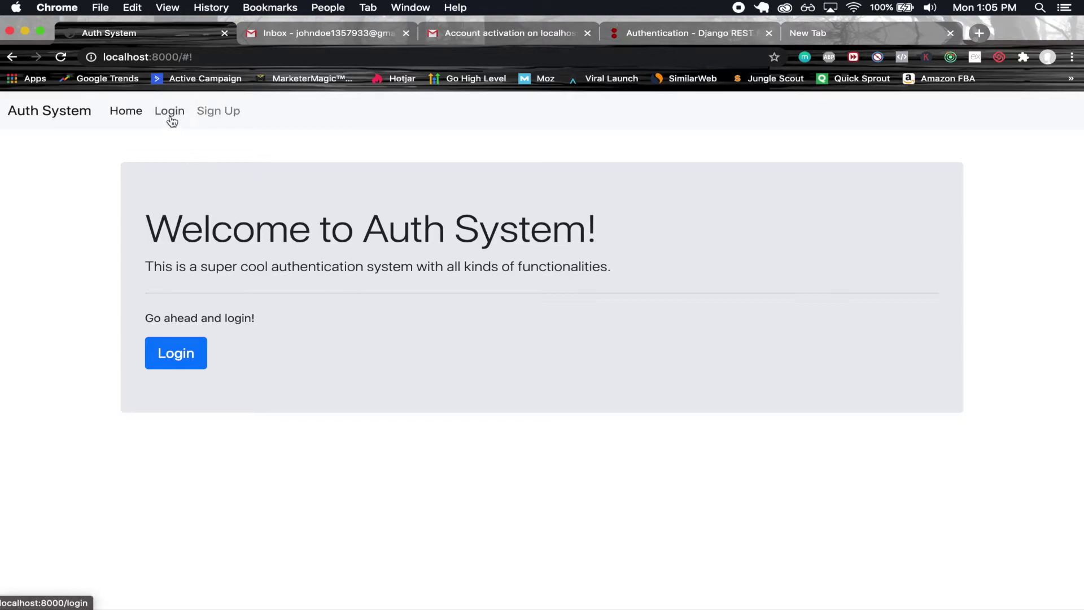
pyautogui.click(177, 118)
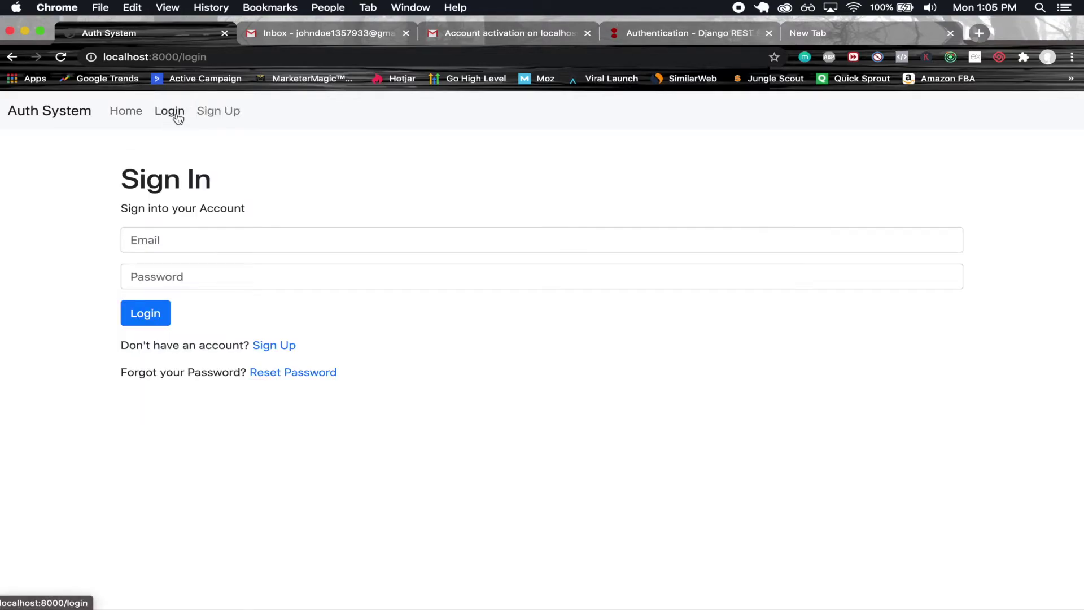
pyautogui.click(210, 235)
pyautogui.press('super+v')
pyautogui.click(206, 279)
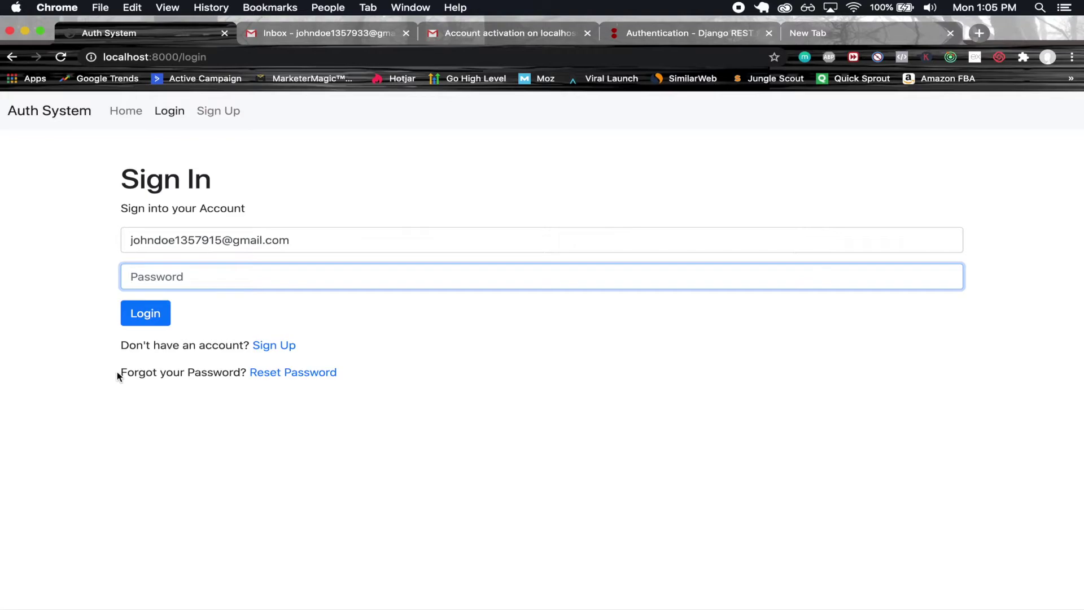
pyautogui.moveTo(118, 376); pyautogui.dragTo(358, 375)
pyautogui.click(358, 375)
# - Request a password reset for the pasted account e-mail, then switch to the Gmail tab
pyautogui.click(327, 375)
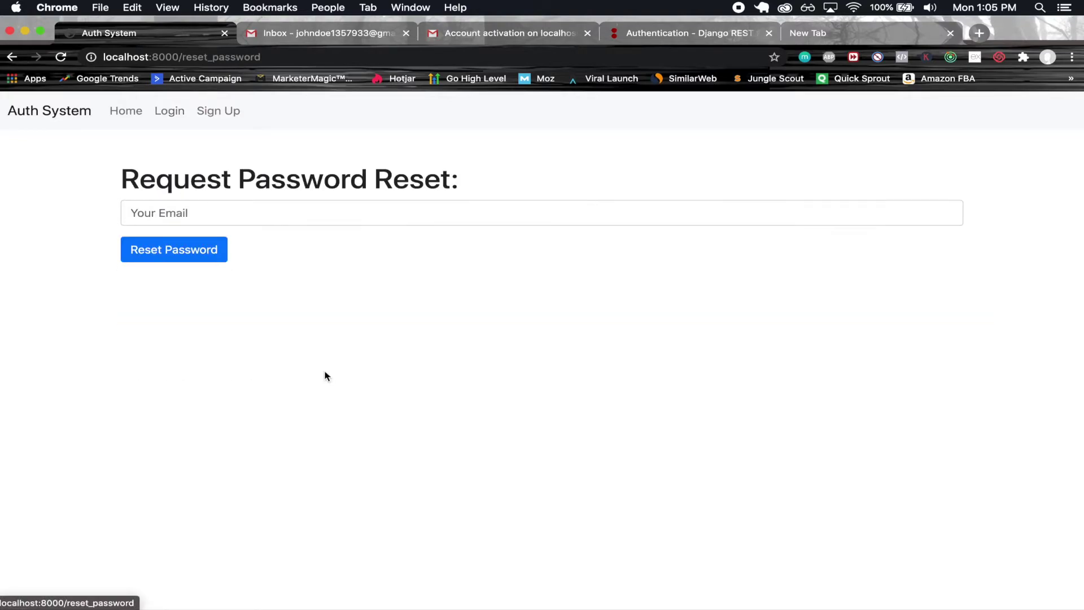
pyautogui.click(253, 209)
pyautogui.press('super+v')
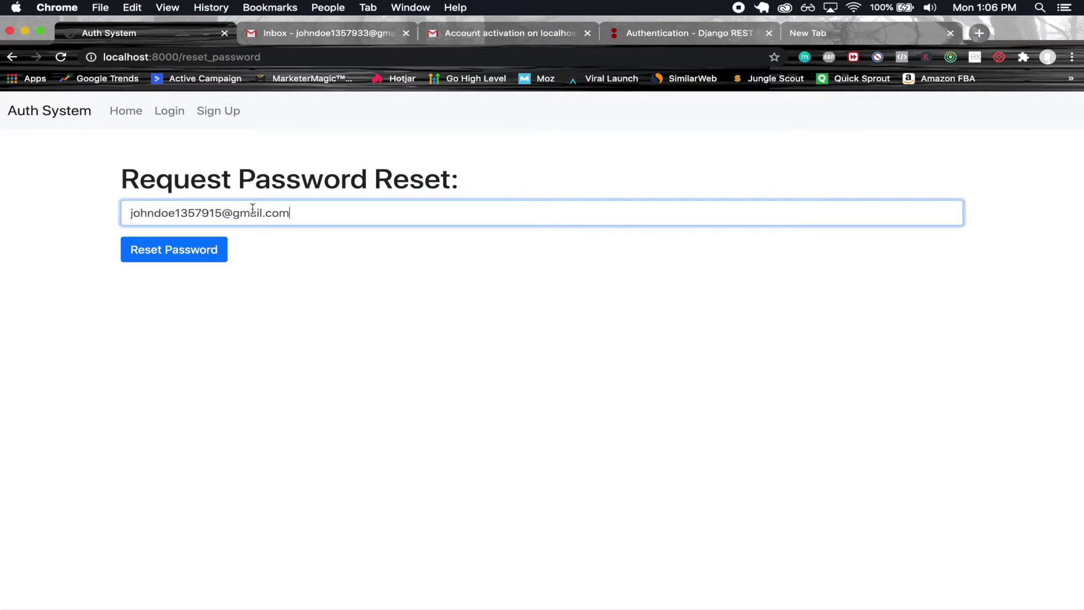
pyautogui.moveTo(301, 215); pyautogui.dragTo(106, 215)
pyautogui.press('super+c')
pyautogui.click(108, 217)
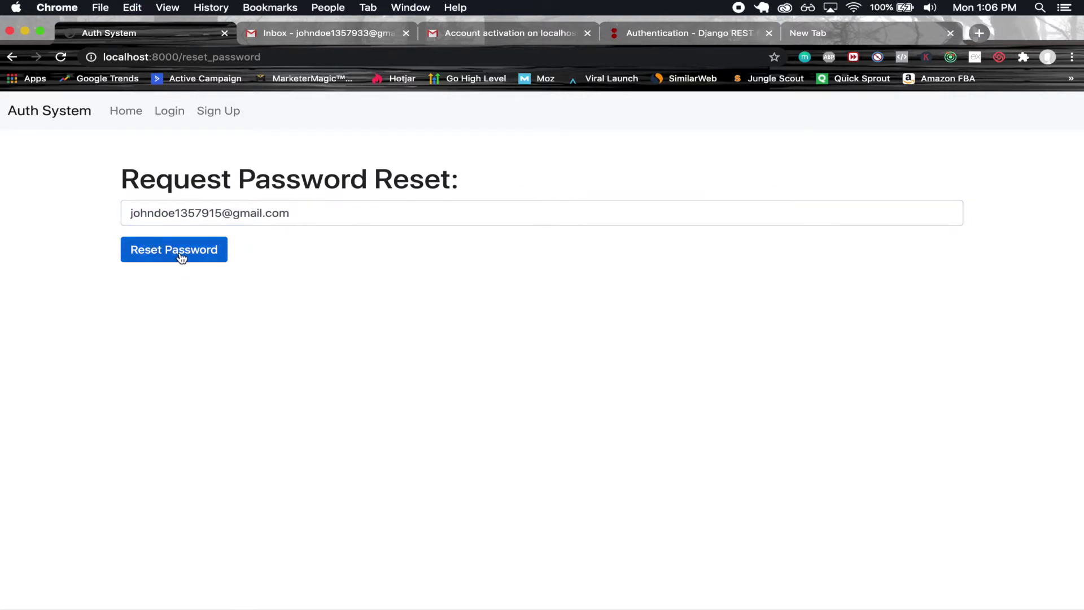
pyautogui.click(177, 252)
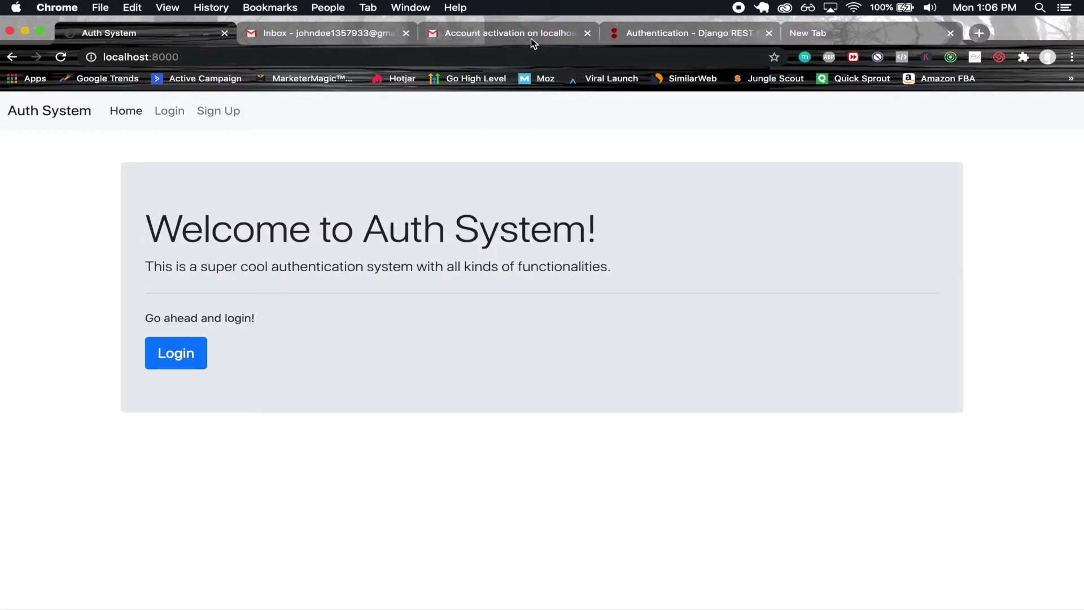
pyautogui.click(530, 37)
# - Open the 'Password reset on localhost:8000' e-mail, follow its reset link, and move that tab to second position
pyautogui.click(209, 151)
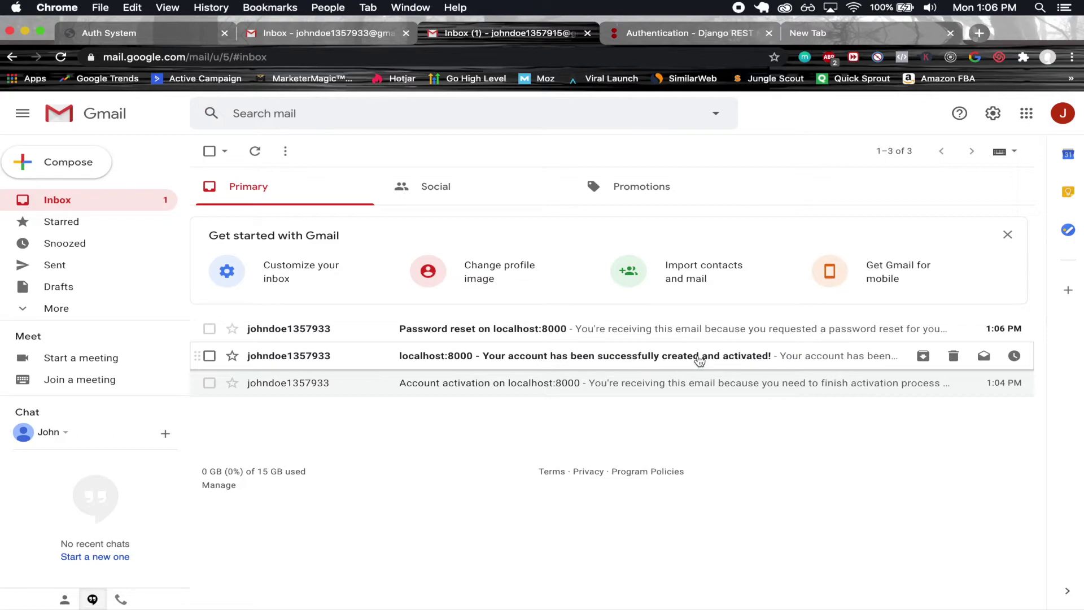
pyautogui.click(327, 358)
pyautogui.click(212, 152)
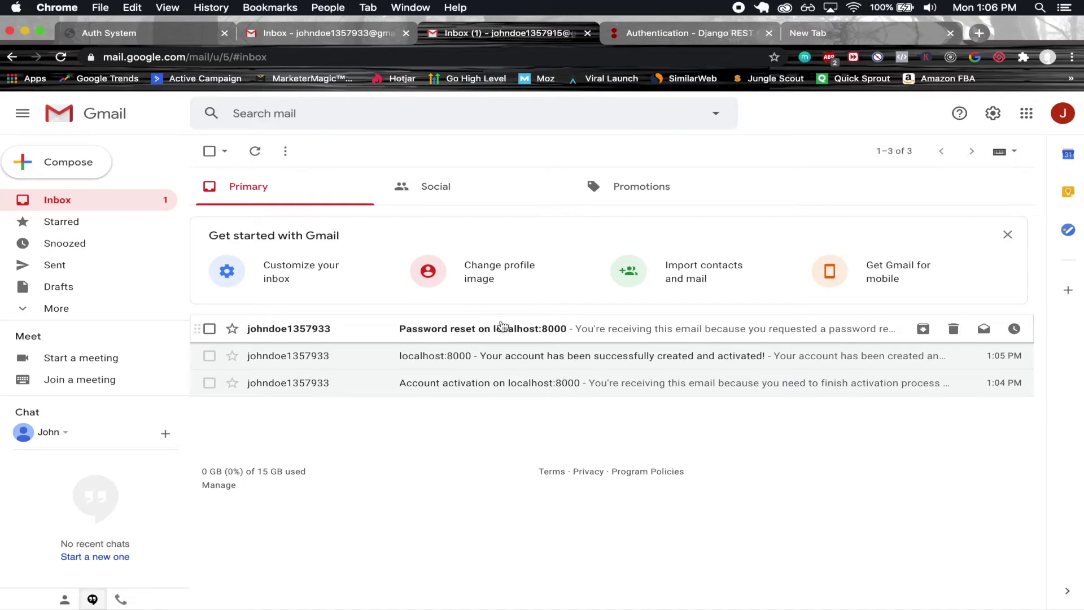
pyautogui.click(306, 329)
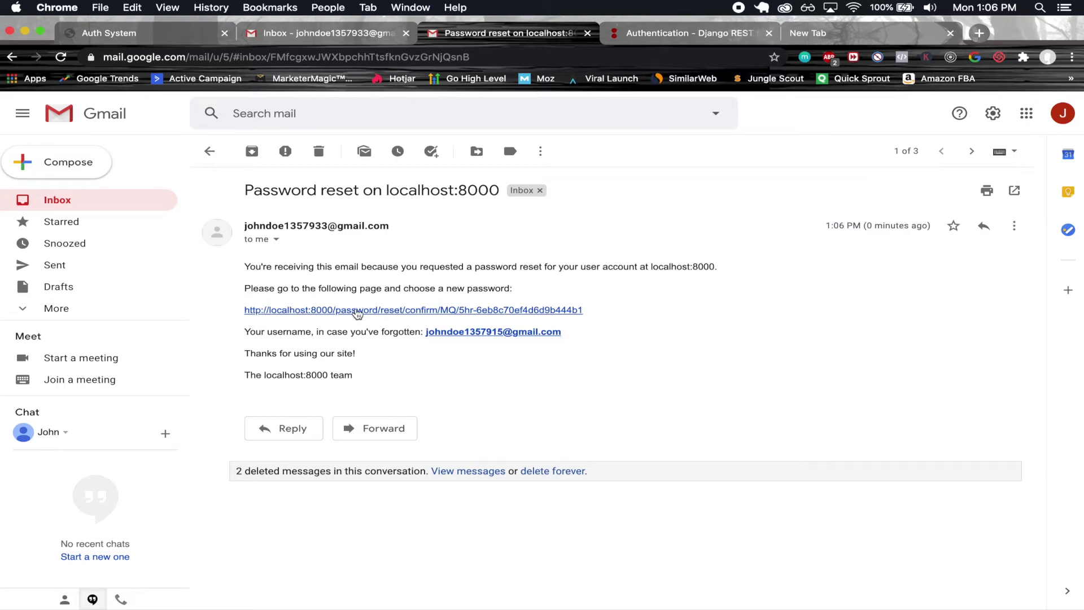
pyautogui.click(382, 310)
pyautogui.moveTo(642, 35); pyautogui.dragTo(327, 30)
# - Enter the new password in both New Password and Confirm New Password fields and submit it
pyautogui.click(165, 176)
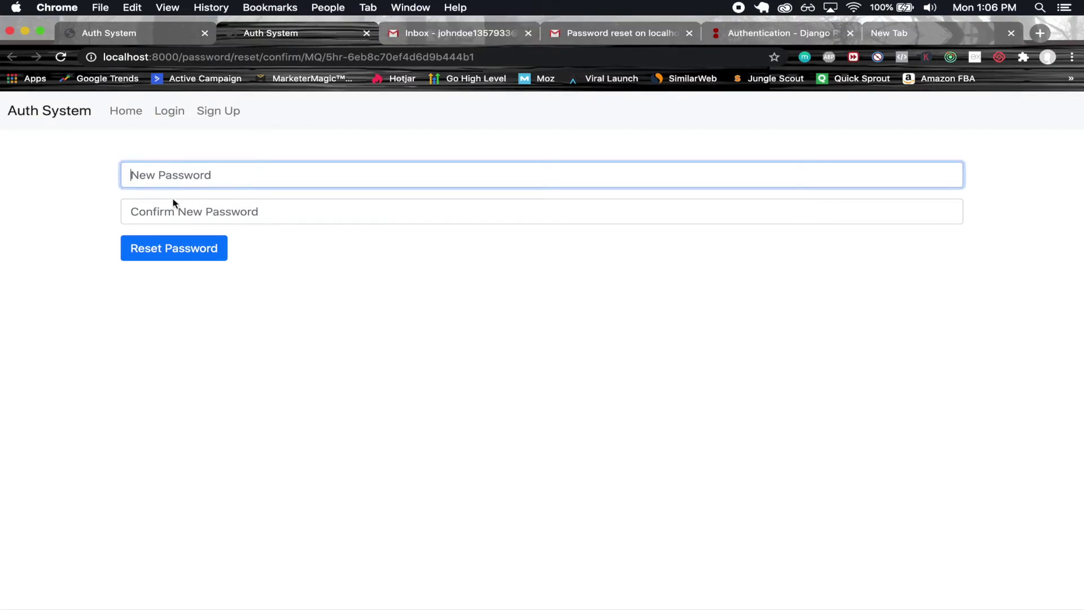
pyautogui.click(177, 204)
pyautogui.click(204, 181)
pyautogui.write('****************')
pyautogui.press('Tab')
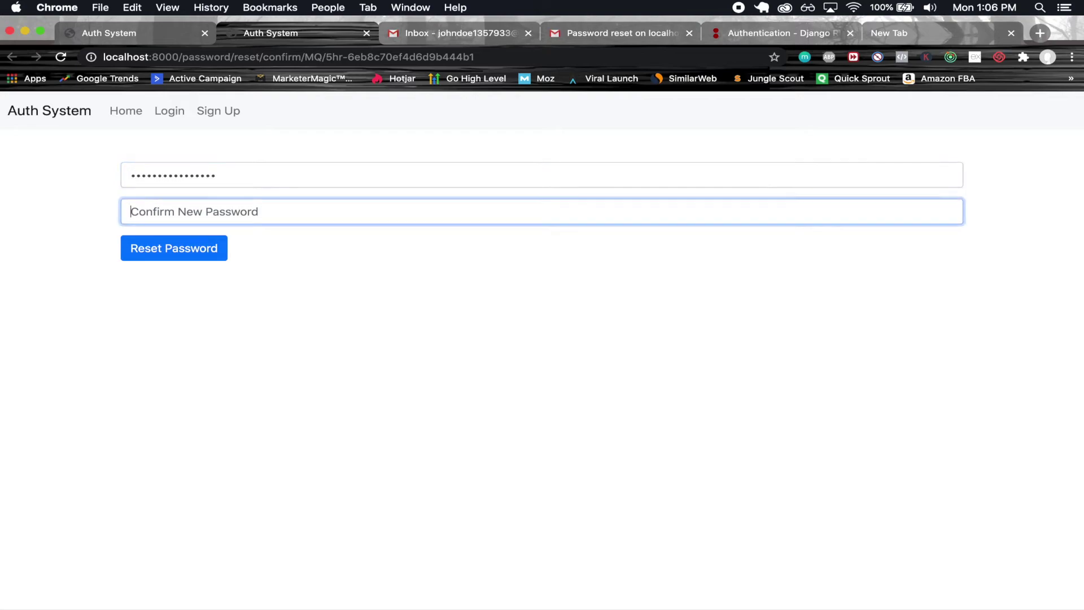
pyautogui.write('****************')
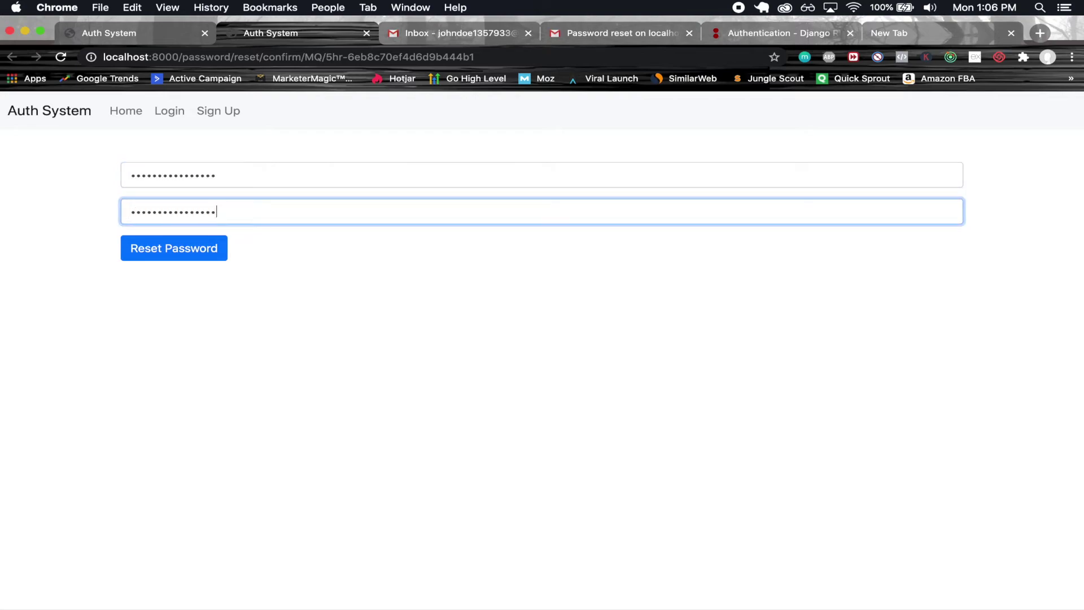
pyautogui.click(161, 247)
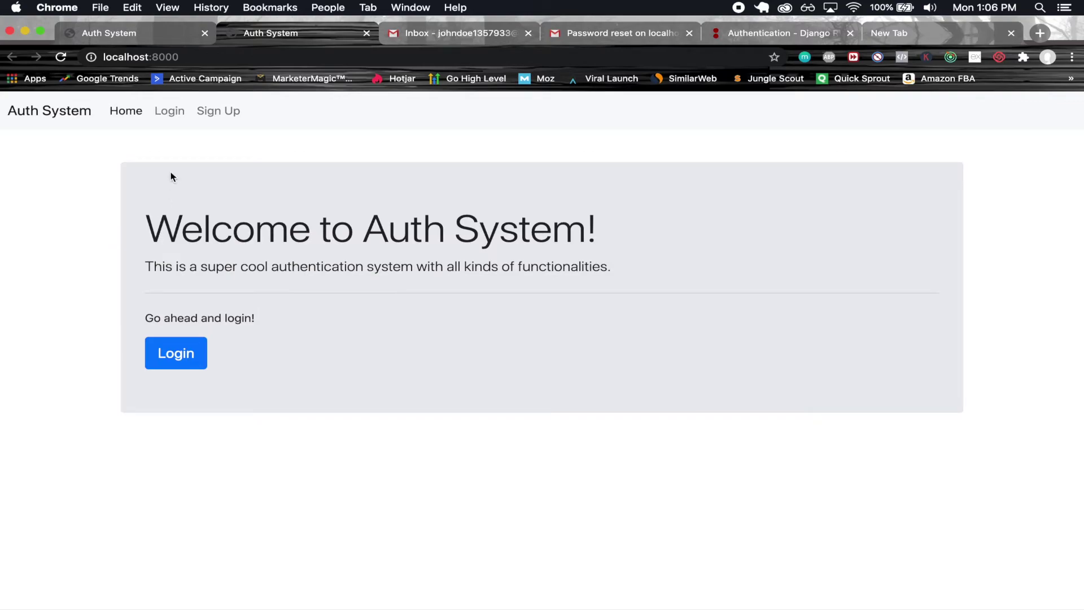
# - Log in with the saved e-mail and the new password, retyping the password after a failed first attempt
pyautogui.click(172, 112)
pyautogui.click(213, 235)
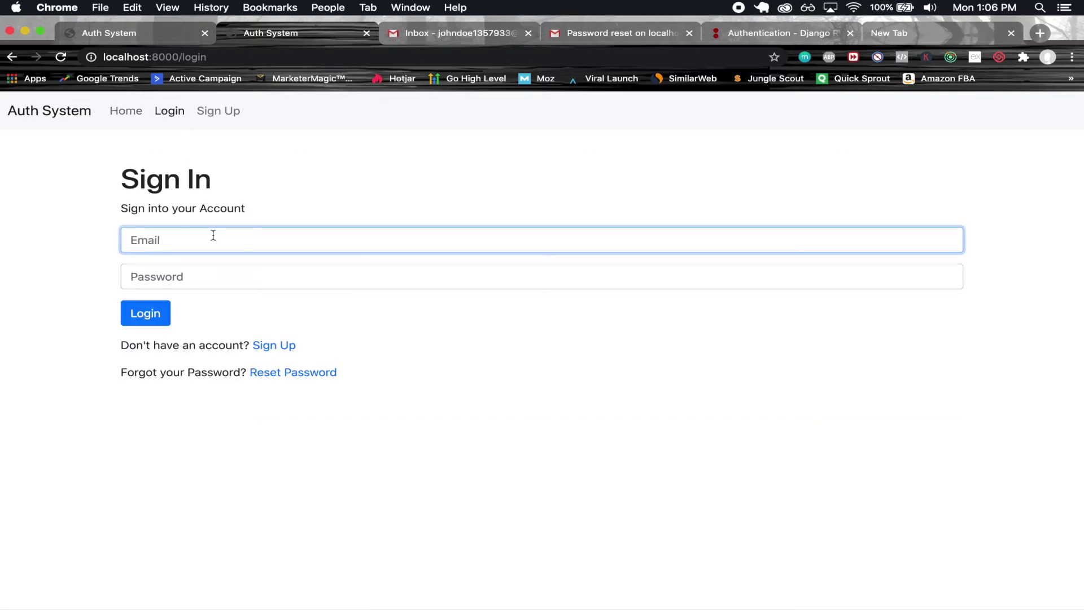
pyautogui.press('super+v')
pyautogui.click(204, 275)
pyautogui.write('••••••••')
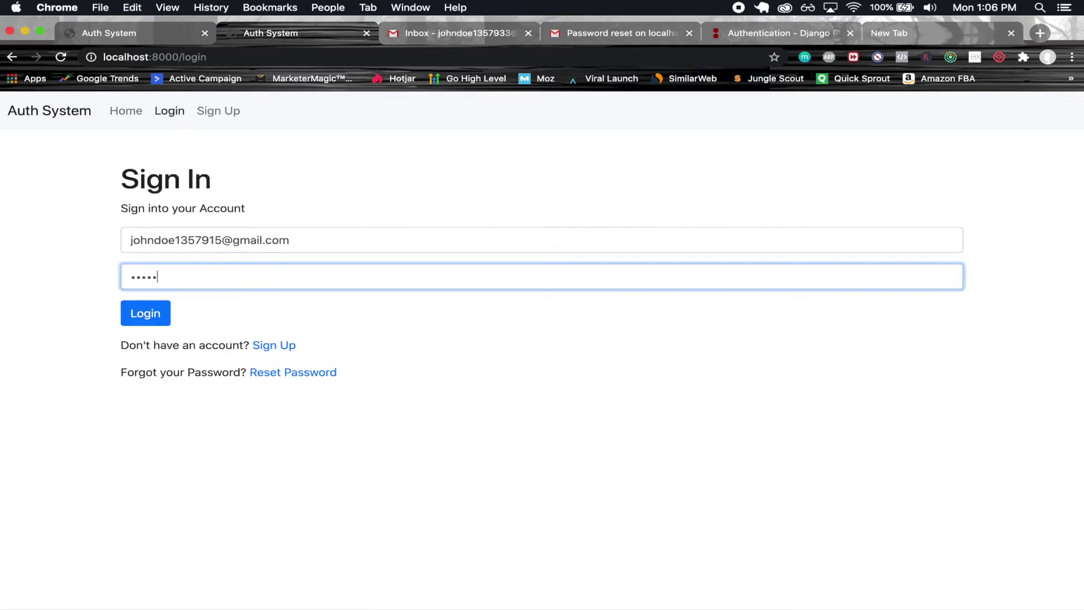
pyautogui.write('•••••')
pyautogui.click(145, 315)
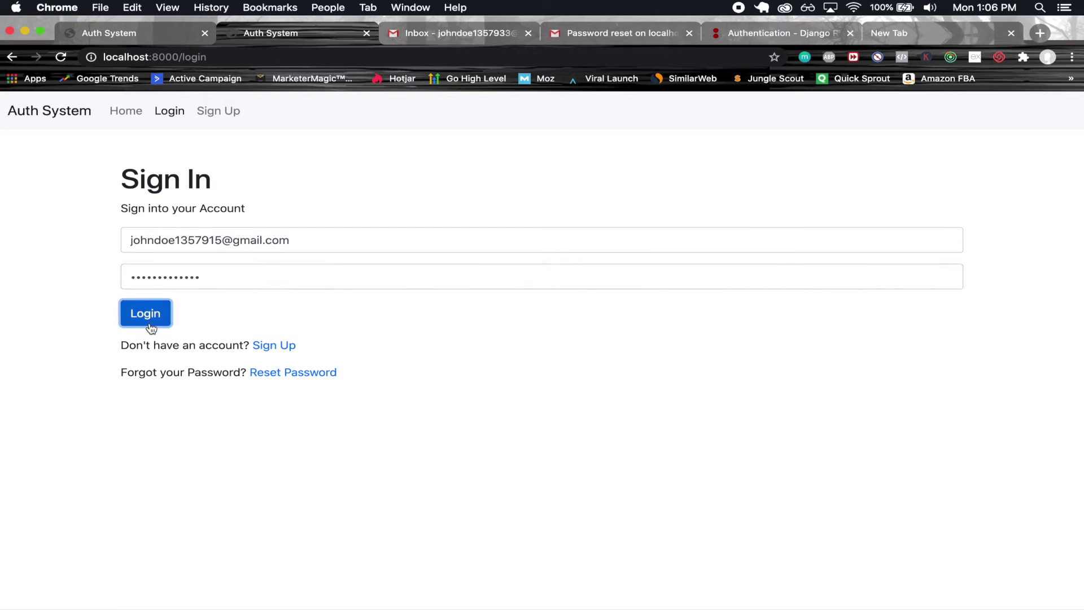
pyautogui.doubleClick(221, 284)
pyautogui.press('BackSpace')
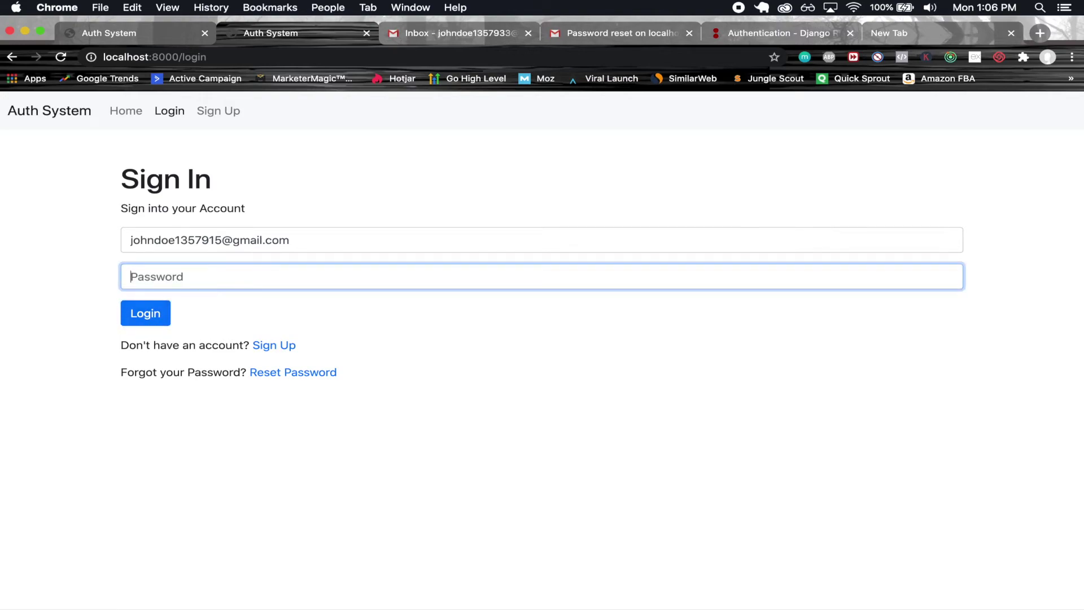
pyautogui.write('••••••••••••••')
pyautogui.click(148, 319)
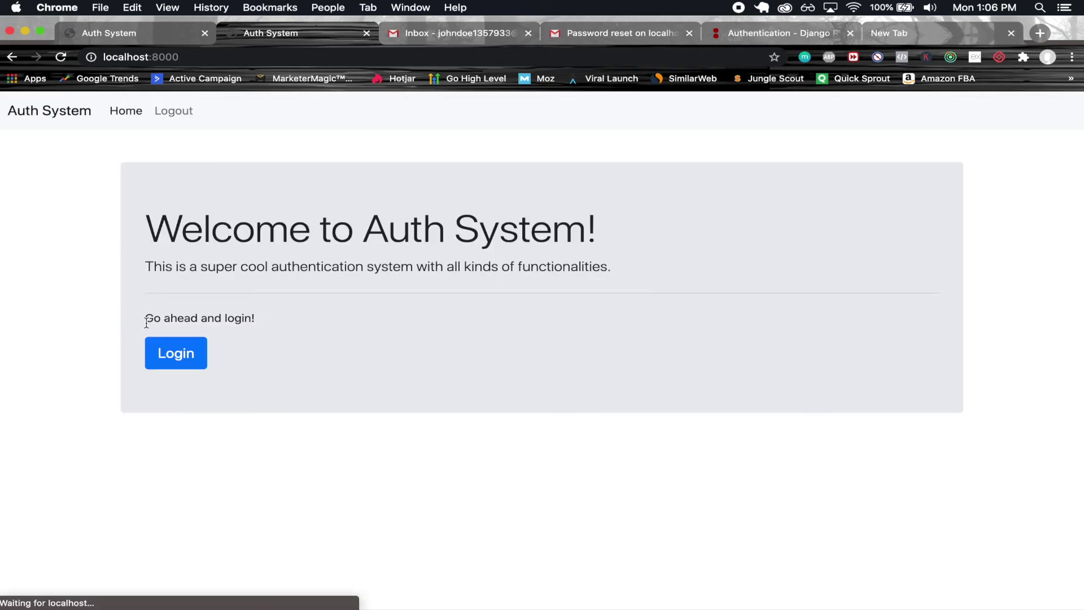
# - Open the 'Your password has been successfully changed!' confirmation e-mail, then go back to the inbox
pyautogui.click(591, 21)
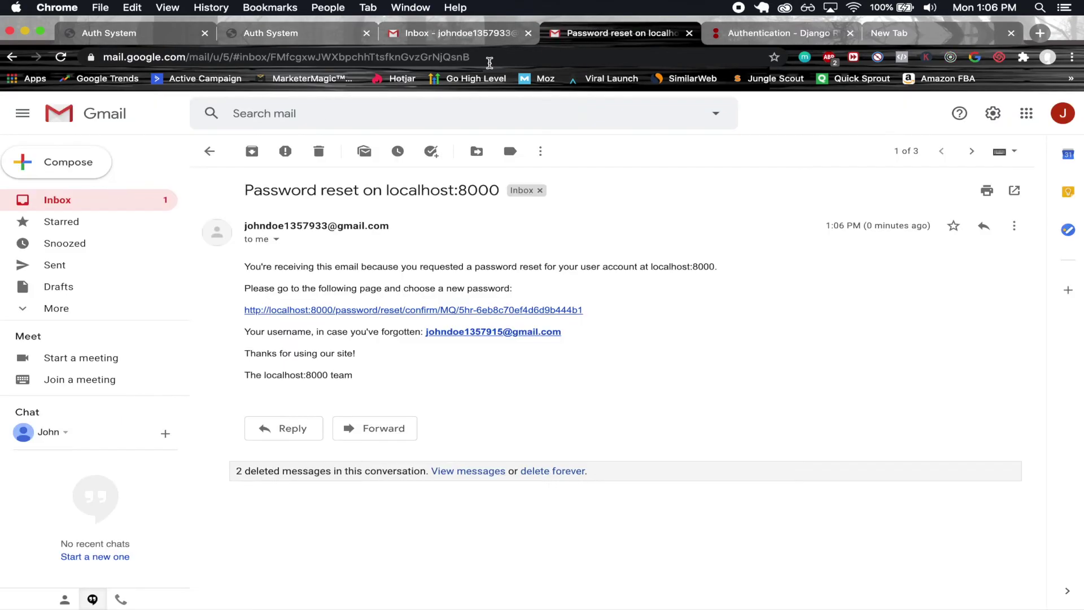
pyautogui.click(210, 152)
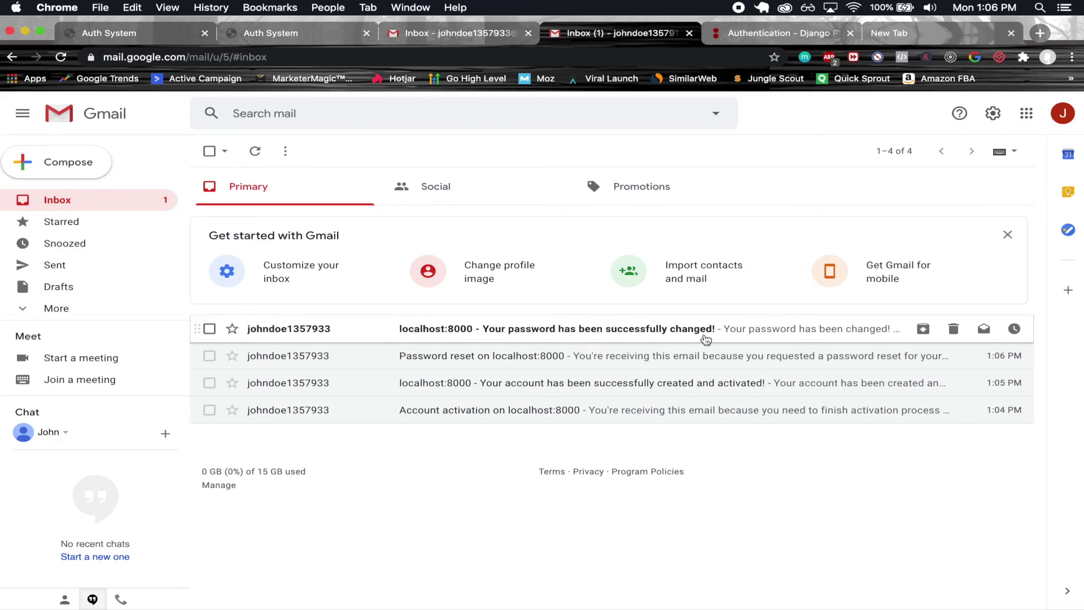
pyautogui.click(332, 333)
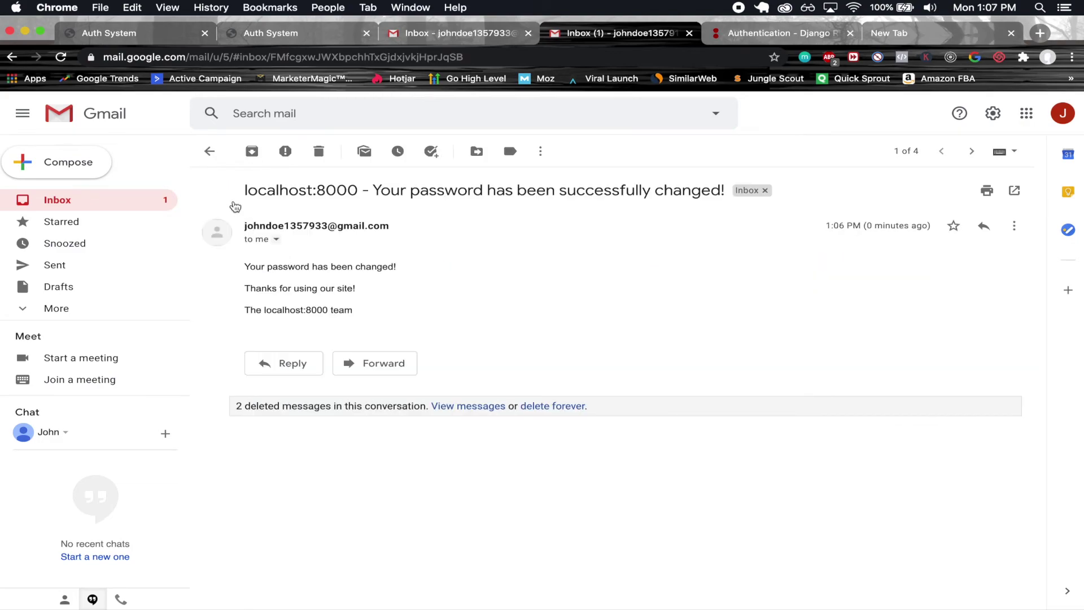
pyautogui.click(209, 151)
# - Close the older Auth System tab, keeping the logged-in welcome page, and highlight its 'Welcome to Auth System!' heading
pyautogui.click(304, 35)
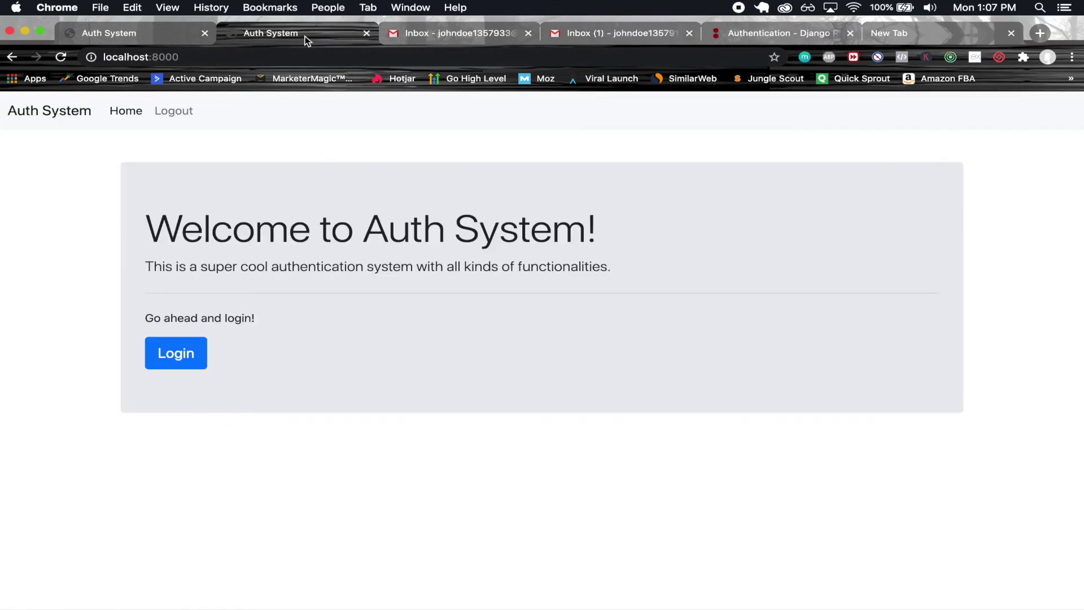
pyautogui.click(205, 34)
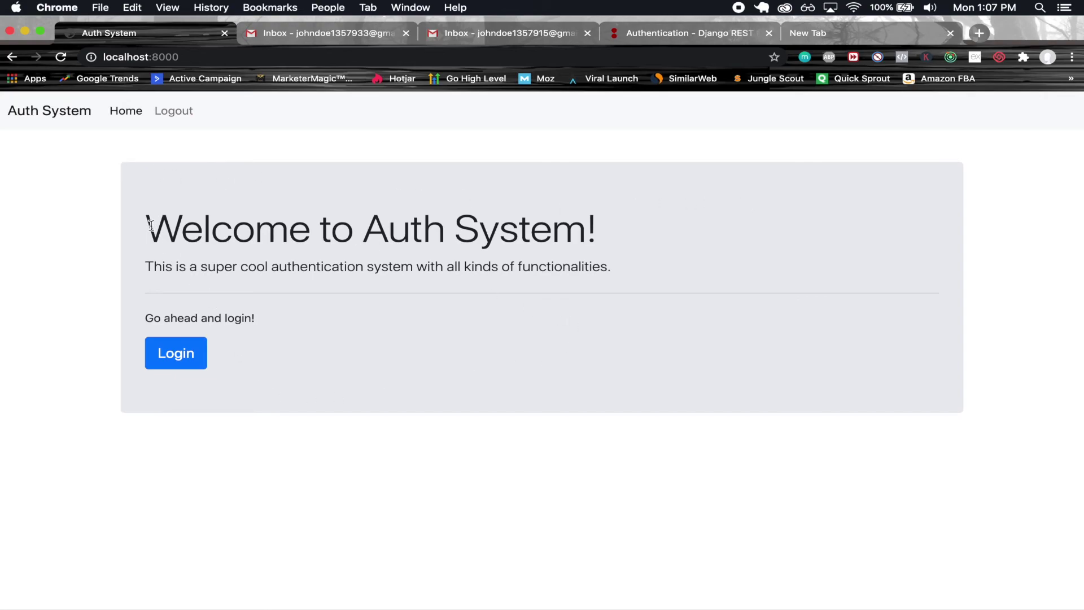
pyautogui.moveTo(147, 229); pyautogui.dragTo(622, 226)
pyautogui.click(723, 224)
pyautogui.moveTo(146, 232); pyautogui.dragTo(726, 283)
pyautogui.click(726, 283)
pyautogui.moveTo(148, 224); pyautogui.dragTo(634, 237)
pyautogui.click(635, 238)
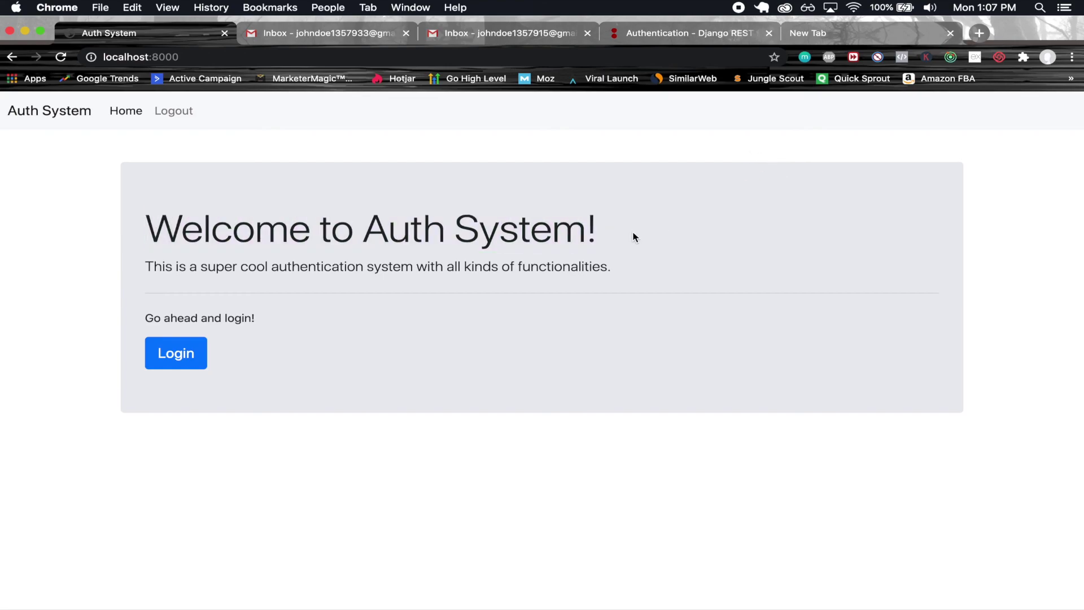